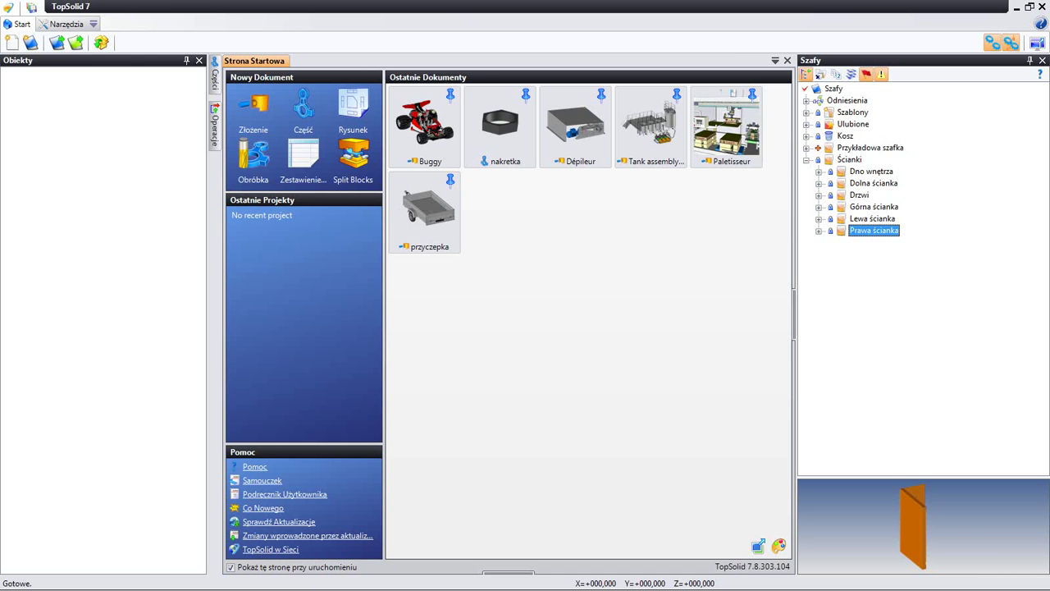
Create a new assembly from the Szafka template in the Szafy project
{"action": "right_click", "coordinate": [830, 89]}
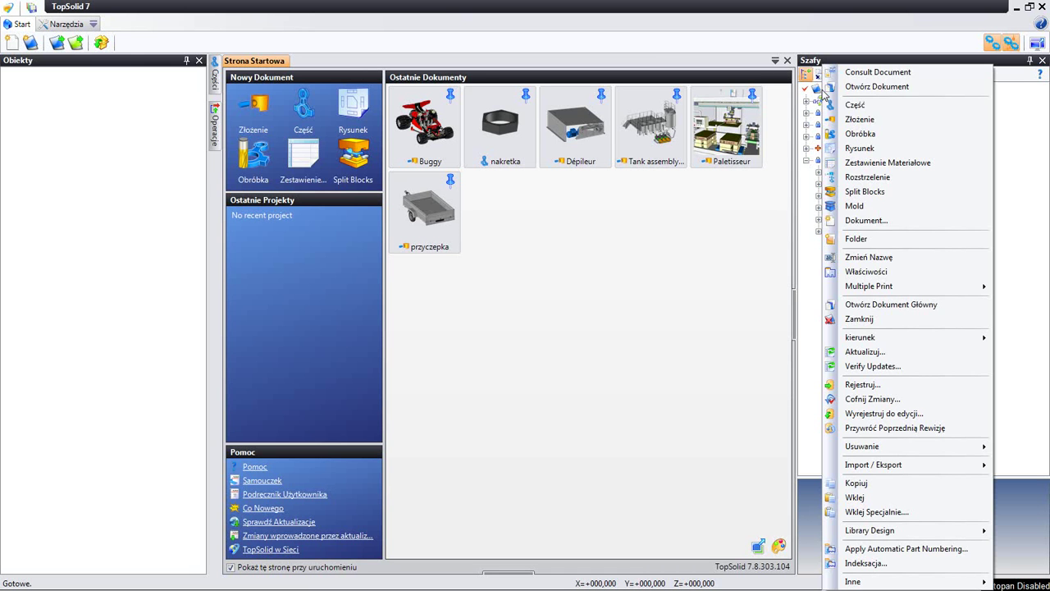
{"action": "left_click", "coordinate": [853, 121]}
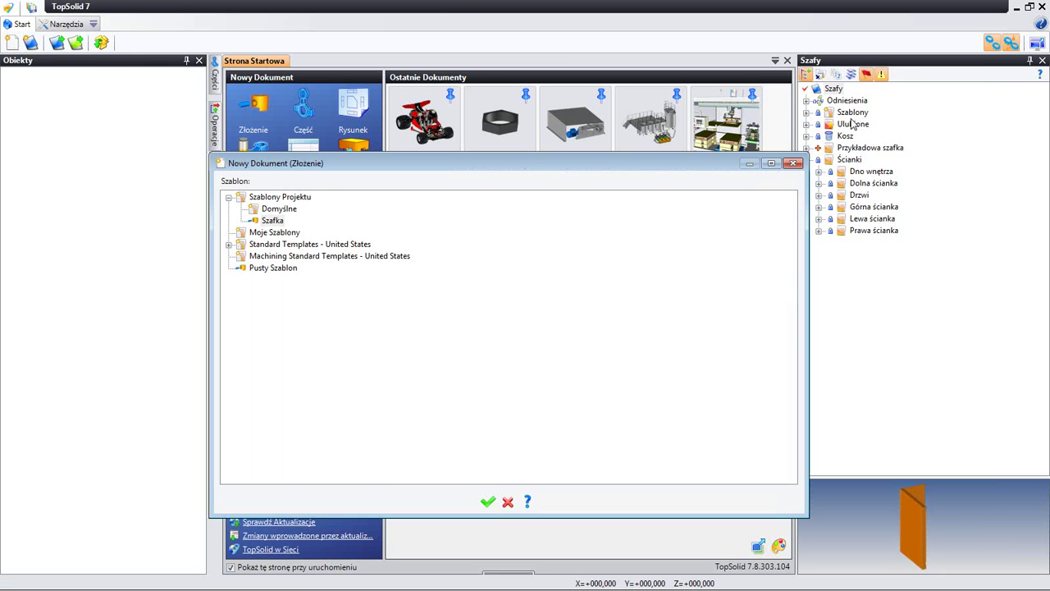
{"action": "left_click", "coordinate": [488, 502]}
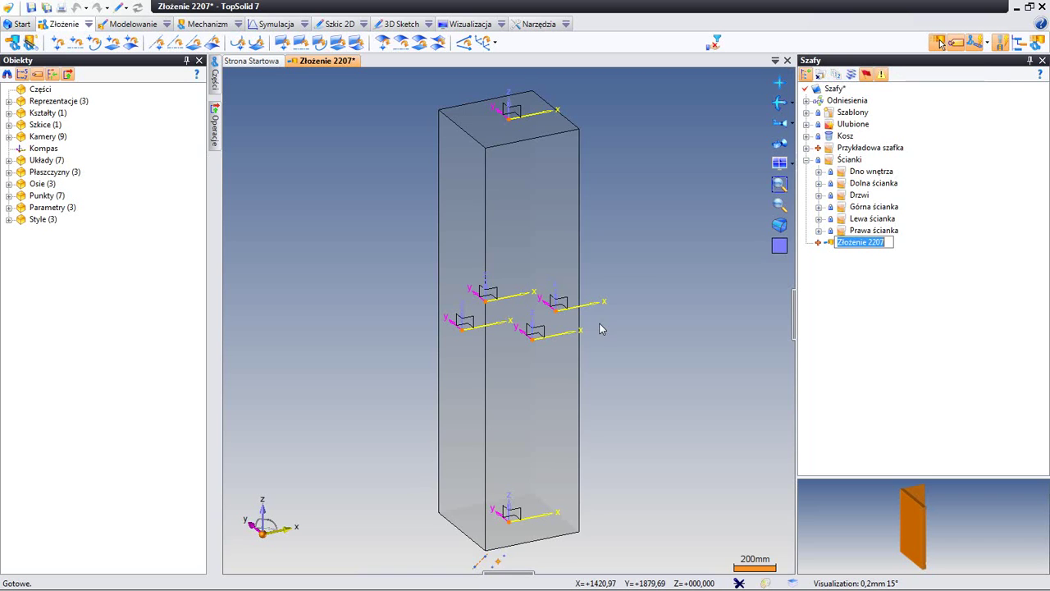
{"action": "left_click", "coordinate": [9, 208]}
{"action": "double_click", "coordinate": [87, 243]}
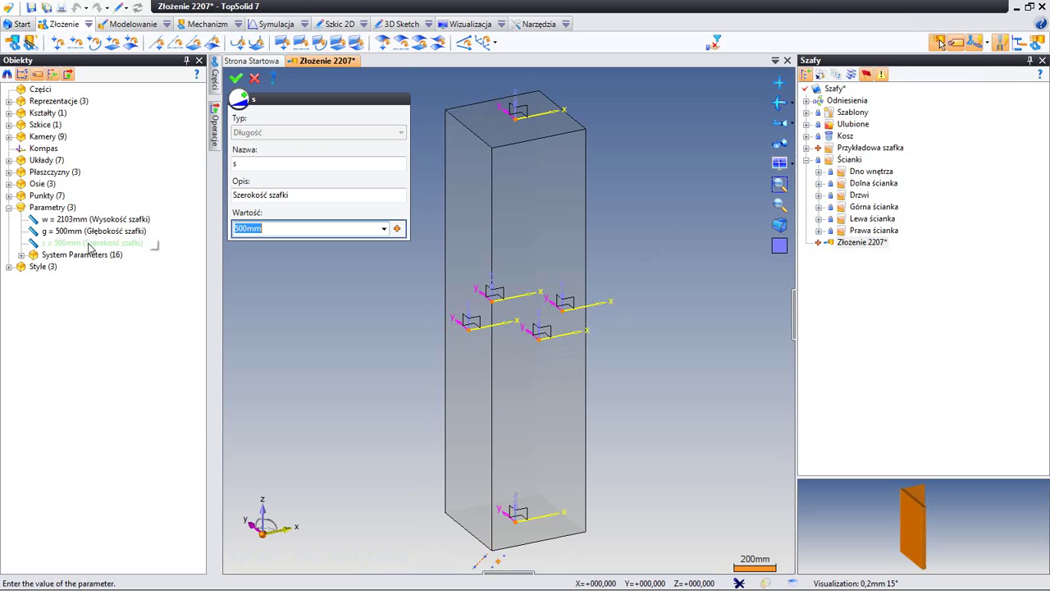
{"action": "key", "text": "Return"}
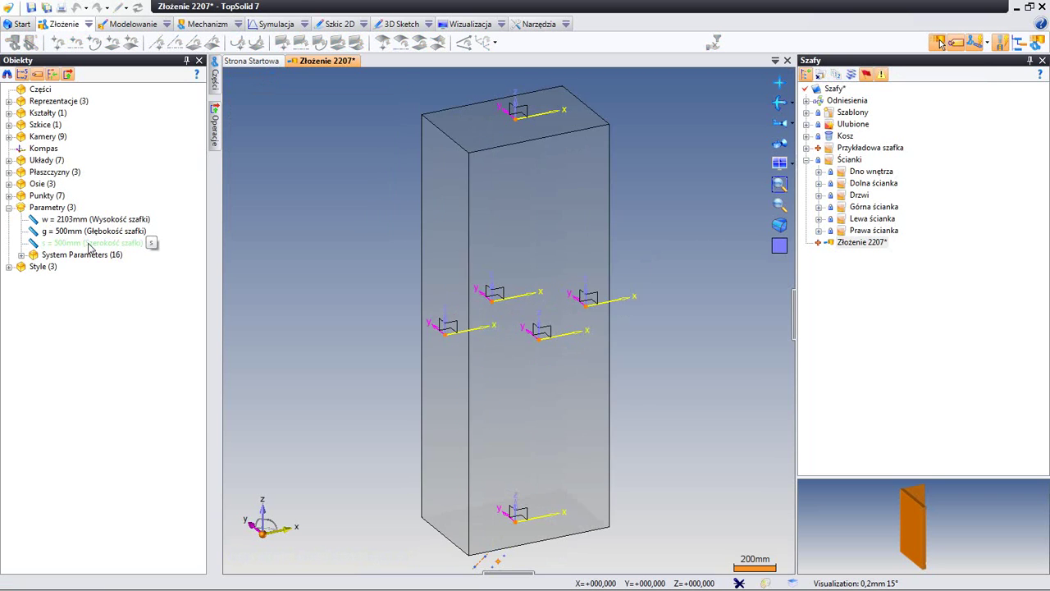
{"action": "double_click", "coordinate": [83, 245]}
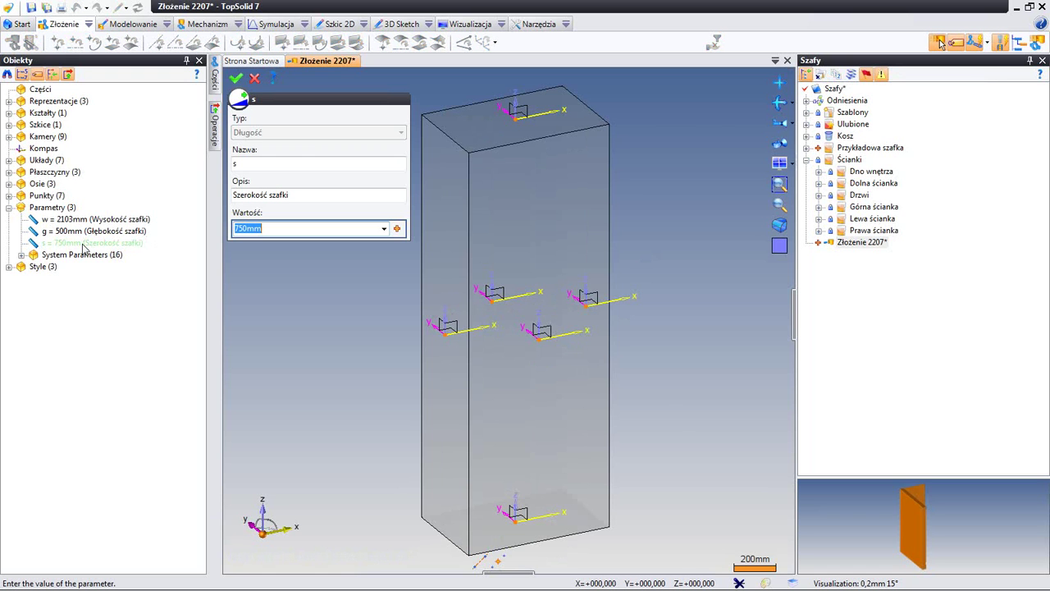
{"action": "key", "text": "Return"}
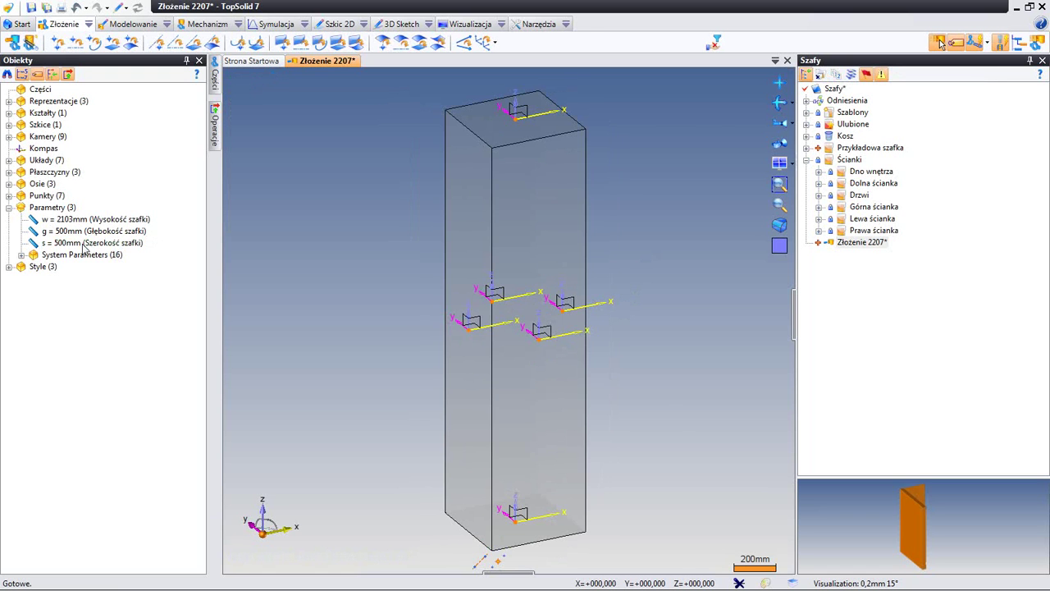
Insert the lewa ścianka wall part onto the cabinet's left frame
{"action": "left_click", "coordinate": [819, 219]}
{"action": "left_click_drag", "start_coordinate": [888, 237], "coordinate": [611, 265]}
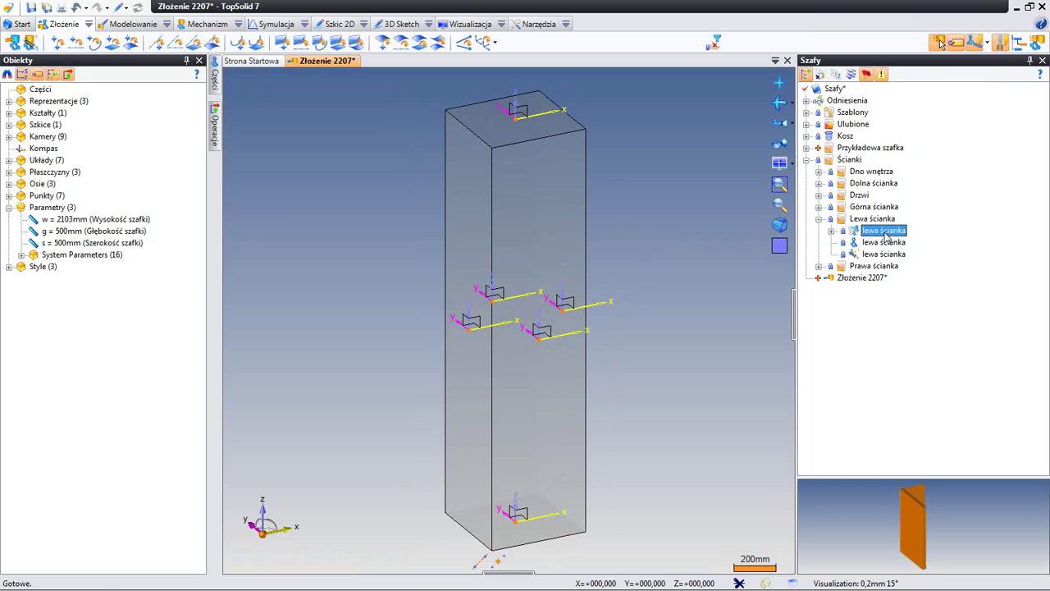
{"action": "left_click", "coordinate": [497, 312]}
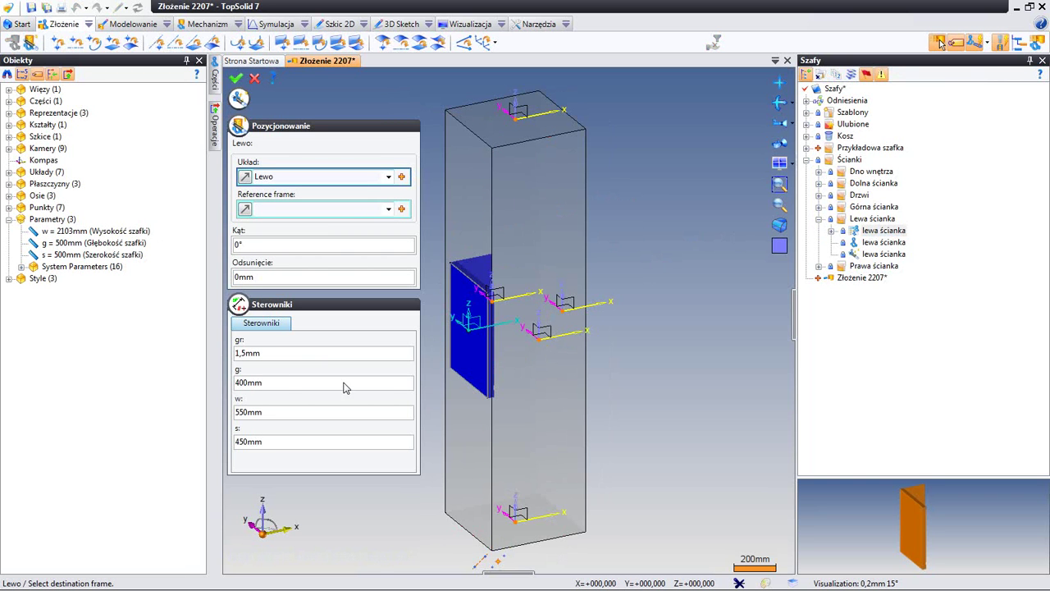
Drive the wall's depth, height and width by g=500mm, w=2103mm and s=500mm, and confirm
{"action": "left_click", "coordinate": [344, 387]}
{"action": "left_click", "coordinate": [392, 382]}
{"action": "left_click", "coordinate": [326, 396]}
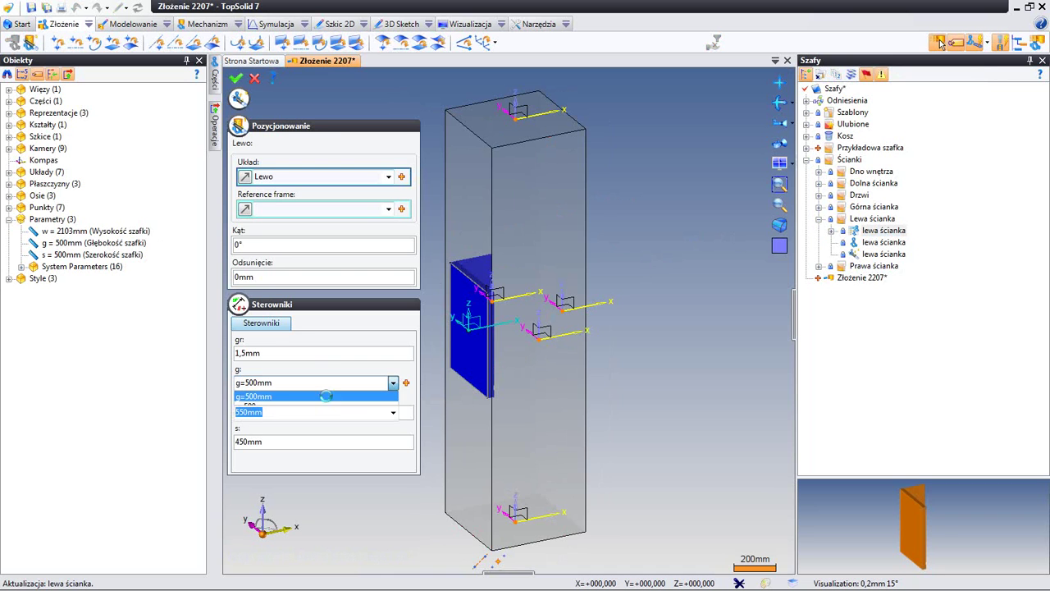
{"action": "left_click", "coordinate": [393, 412]}
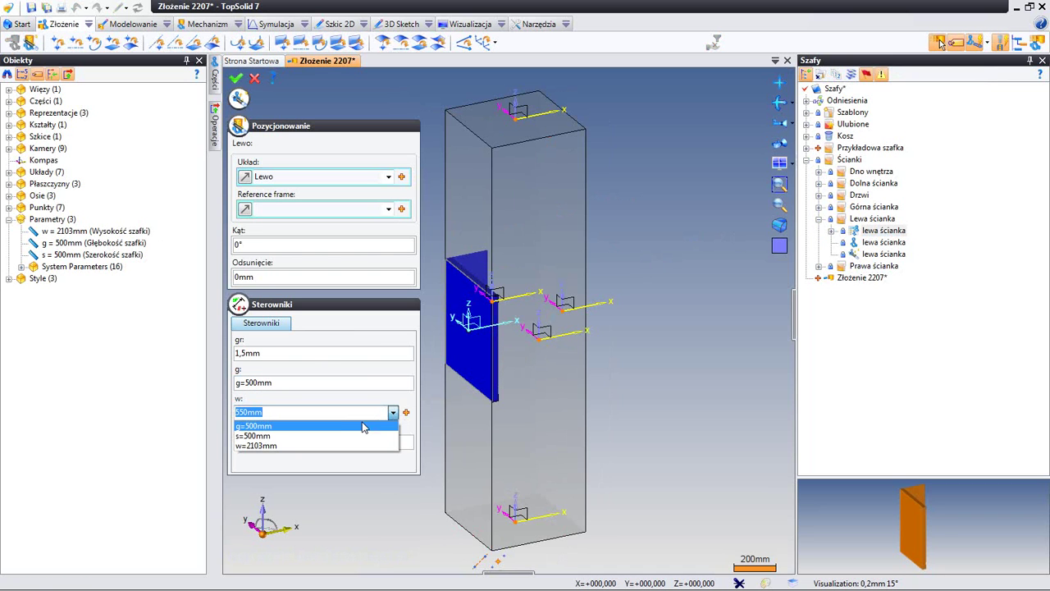
{"action": "left_click", "coordinate": [354, 446]}
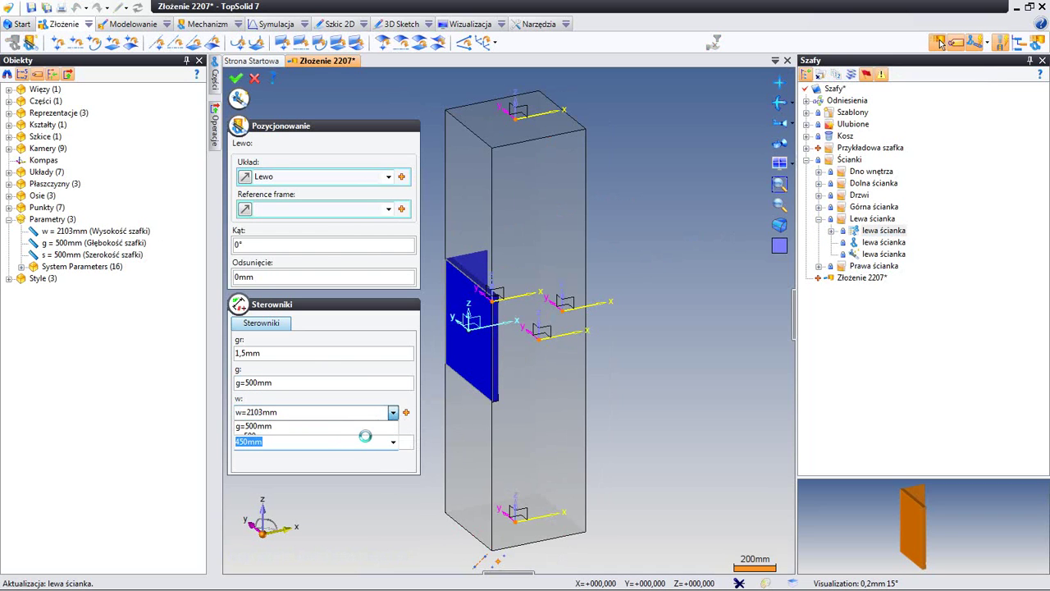
{"action": "left_click", "coordinate": [393, 443]}
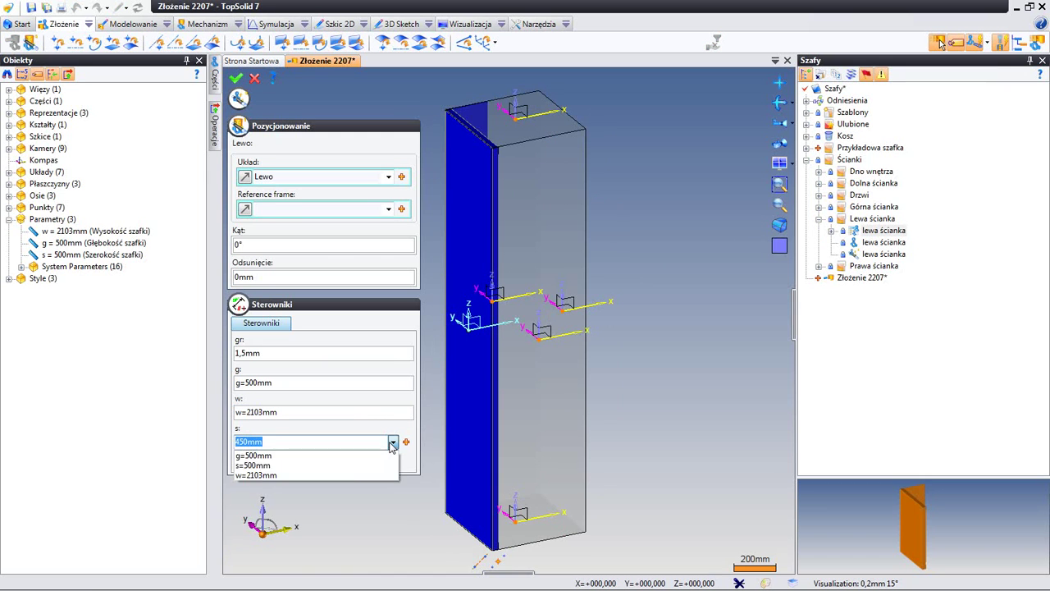
{"action": "left_click", "coordinate": [263, 457]}
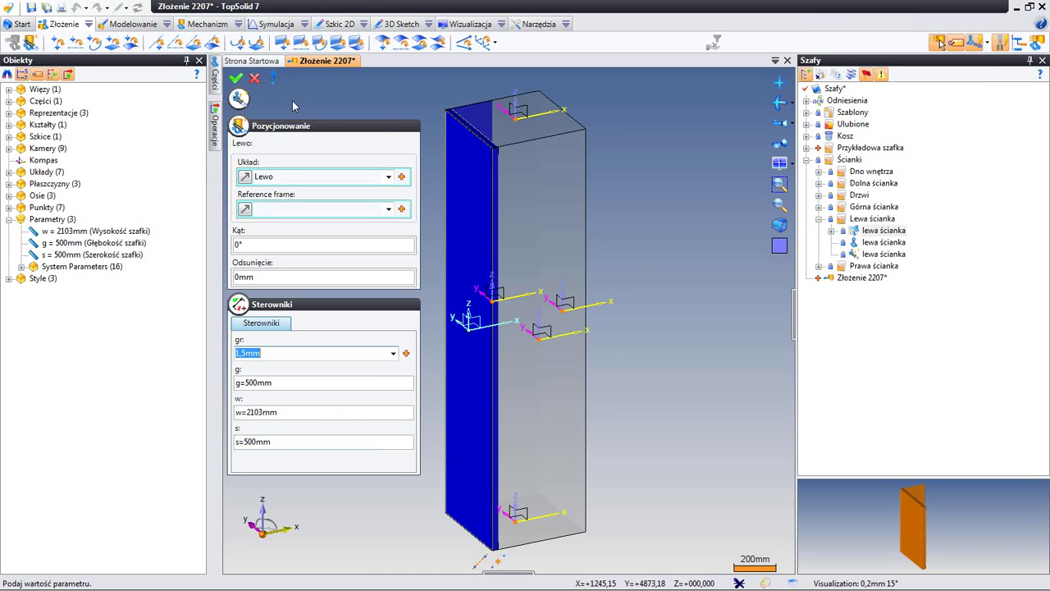
{"action": "left_click", "coordinate": [235, 78]}
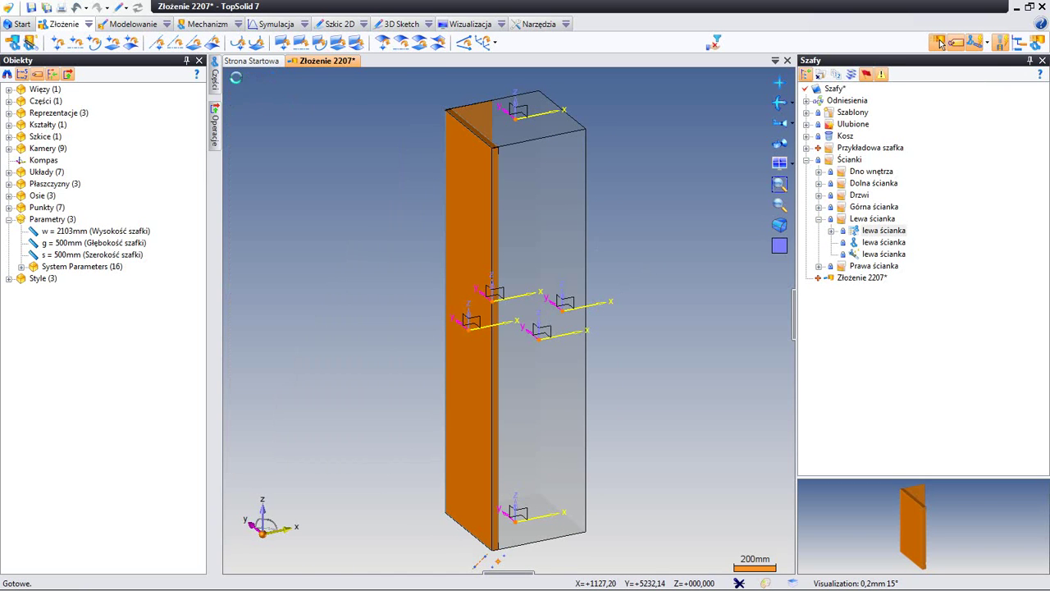
{"action": "left_click", "coordinate": [539, 24]}
Repeat the left wall with a Szyk Symetryczny pattern about Płaszczyzna Absolutna YZ
{"action": "left_click", "coordinate": [367, 47]}
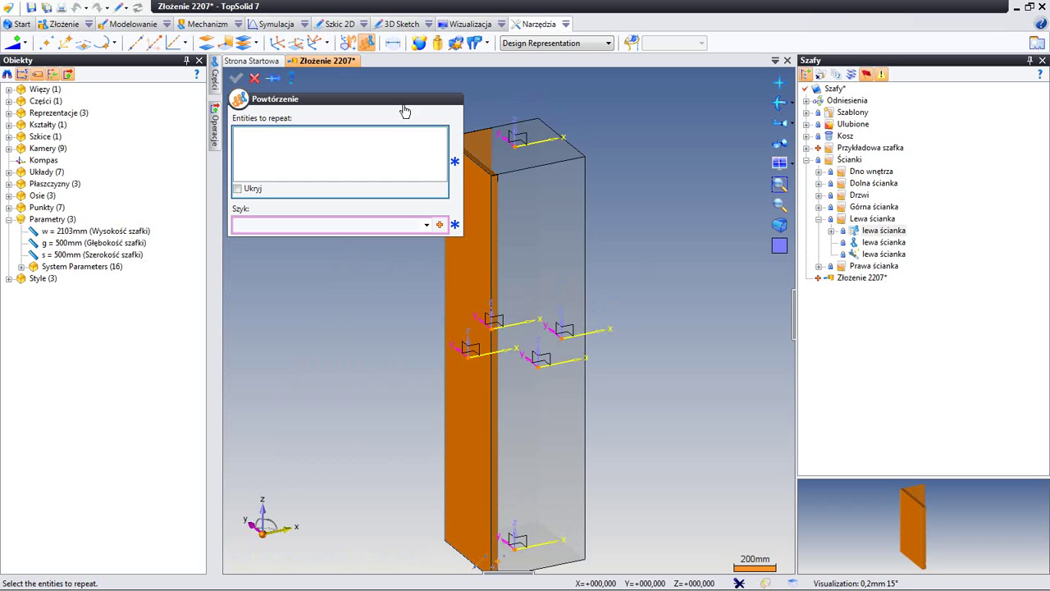
{"action": "left_click", "coordinate": [482, 215]}
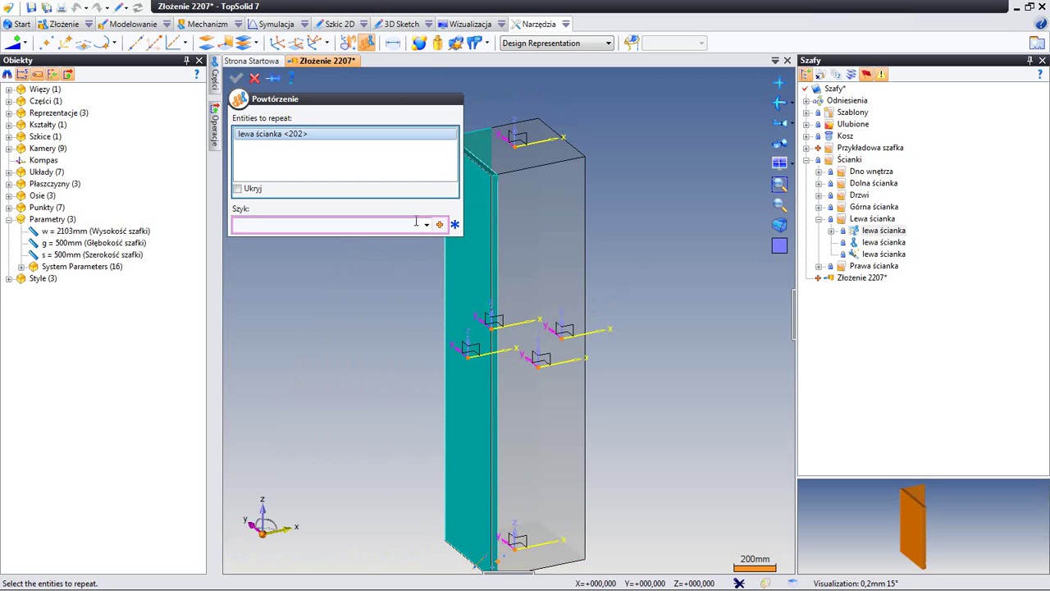
{"action": "left_click", "coordinate": [439, 224]}
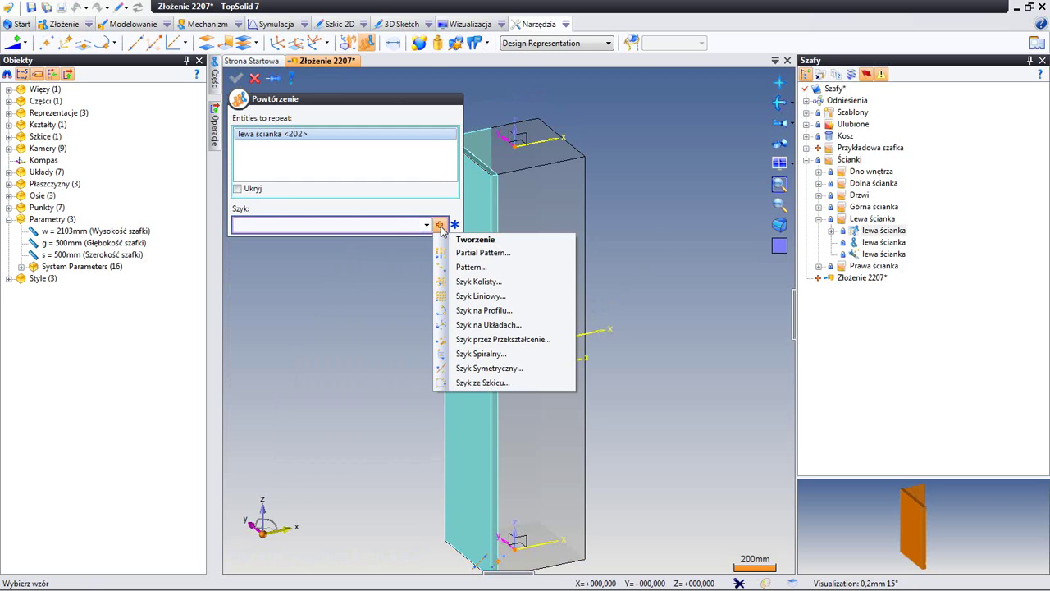
{"action": "left_click", "coordinate": [463, 368]}
{"action": "left_click", "coordinate": [305, 167]}
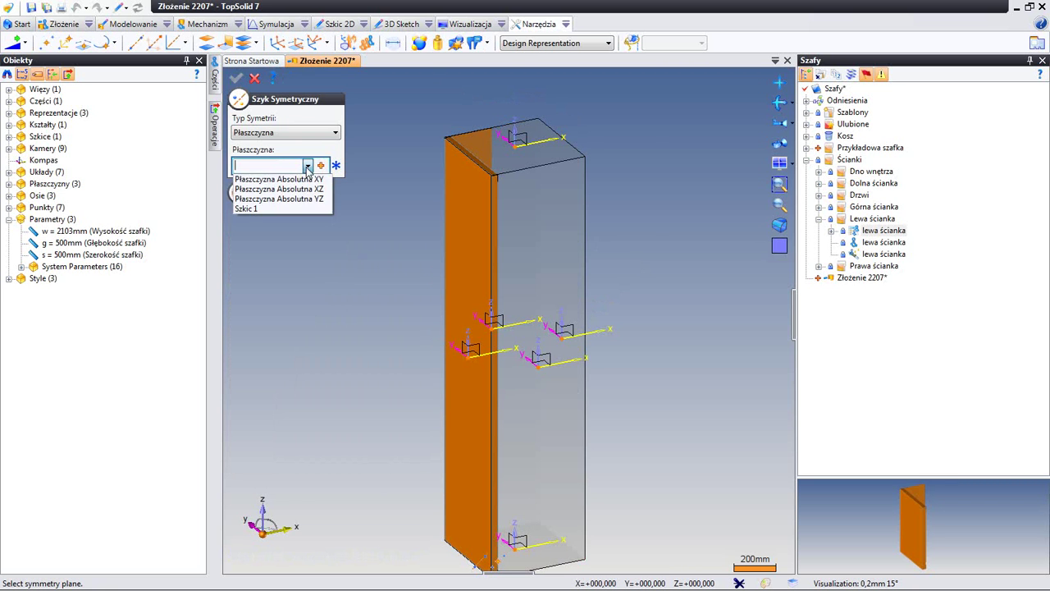
{"action": "left_click", "coordinate": [309, 198]}
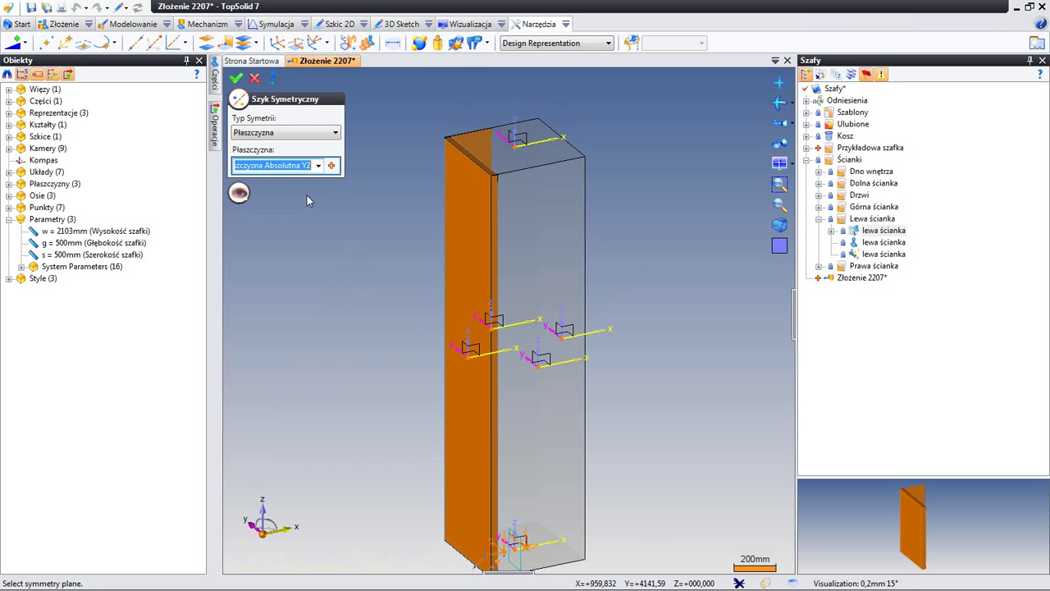
{"action": "left_click", "coordinate": [235, 79]}
Finish the mirrored wall, hide the cabinet outline box and inspect the wall edges
{"action": "left_click", "coordinate": [235, 79]}
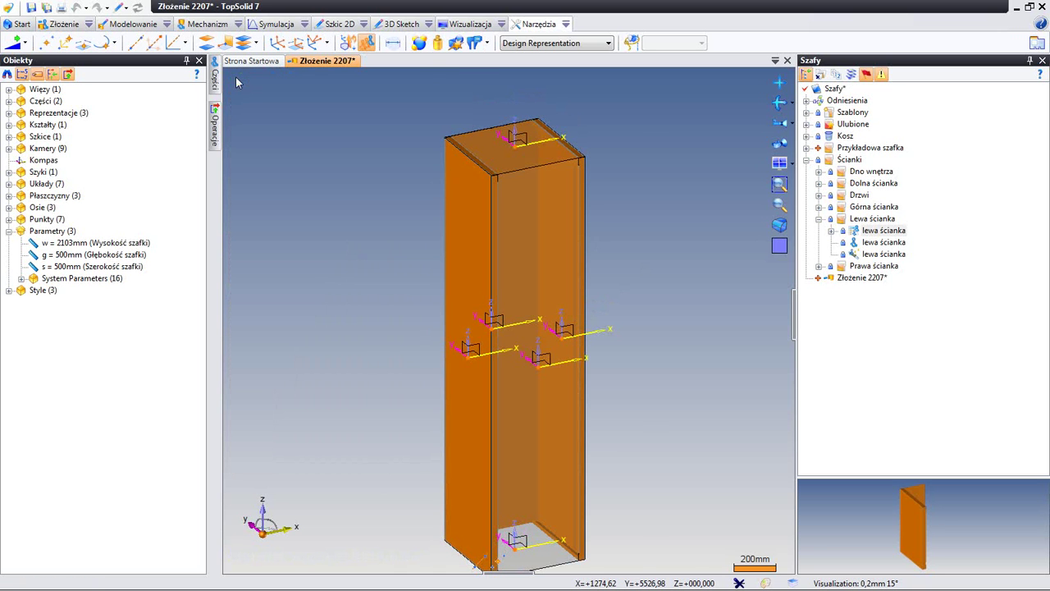
{"action": "right_click", "coordinate": [537, 195]}
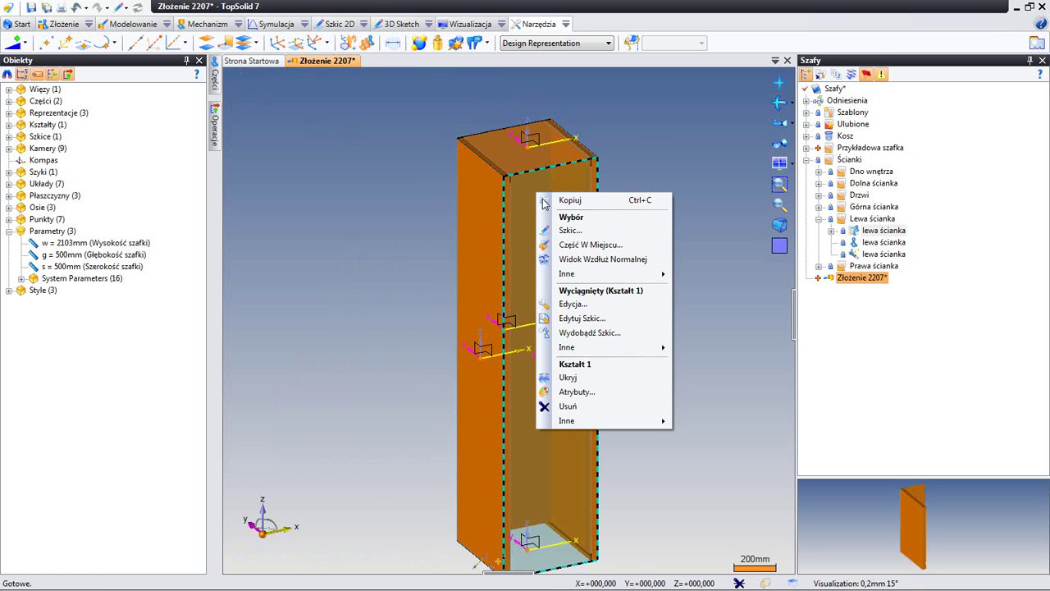
{"action": "left_click", "coordinate": [571, 378]}
{"action": "scroll", "coordinate": [578, 156], "scroll_direction": "up", "scroll_amount": 5}
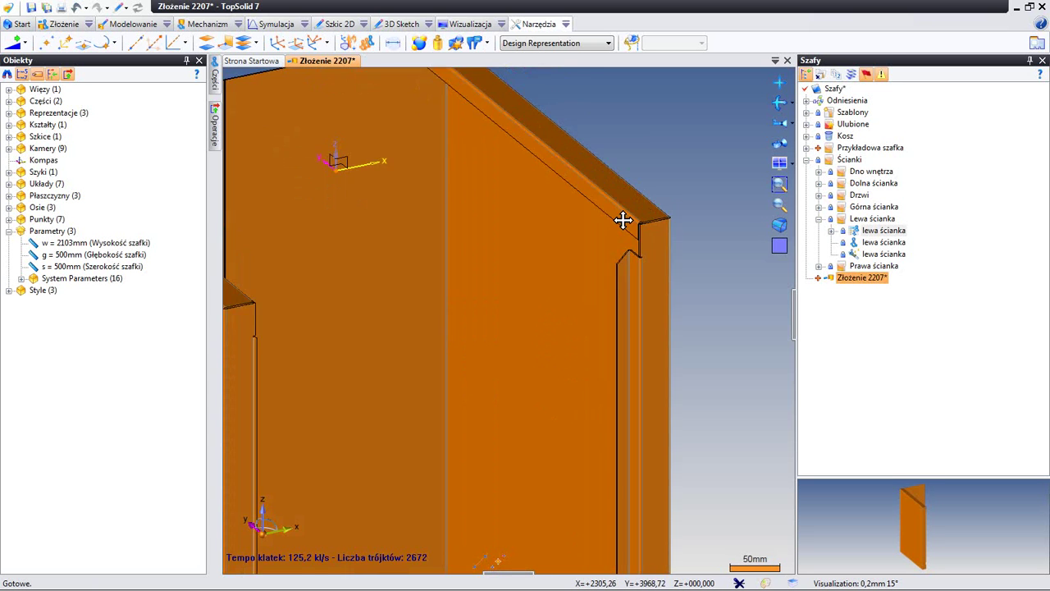
{"action": "mouse_move", "coordinate": [448, 211]}
{"action": "middle_mouse_down"}
{"action": "mouse_move", "coordinate": [450, 201]}
{"action": "mouse_move", "coordinate": [485, 215]}
{"action": "mouse_move", "coordinate": [566, 299]}
{"action": "mouse_move", "coordinate": [567, 203]}
{"action": "middle_mouse_up"}
{"action": "scroll", "coordinate": [567, 204], "scroll_direction": "down", "scroll_amount": 3}
{"action": "scroll", "coordinate": [587, 229], "scroll_direction": "down", "scroll_amount": 2}
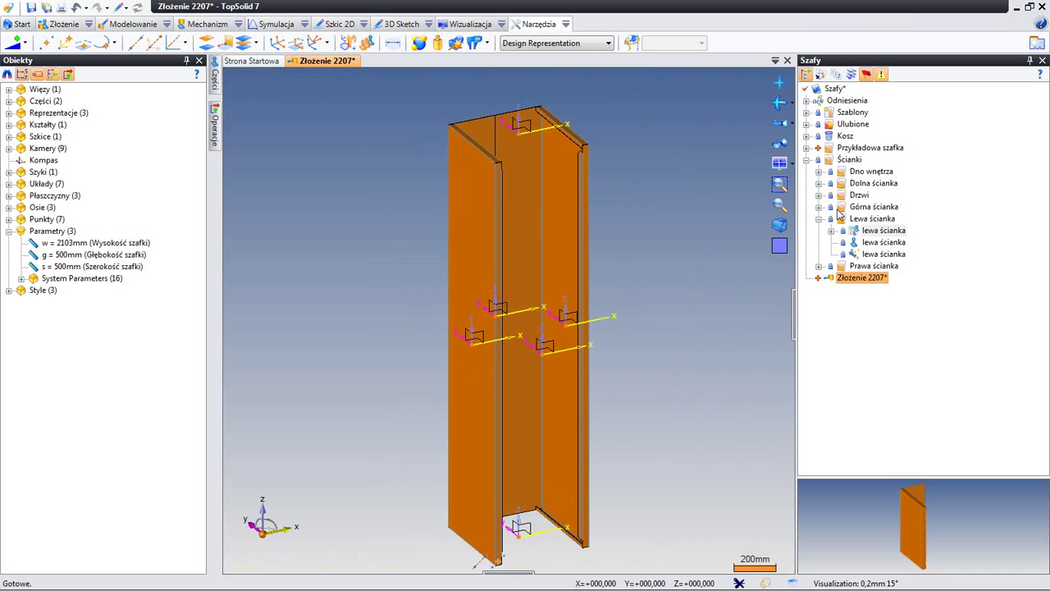
Rename the assembly to 'szafka' and save it
{"action": "left_click", "coordinate": [820, 208]}
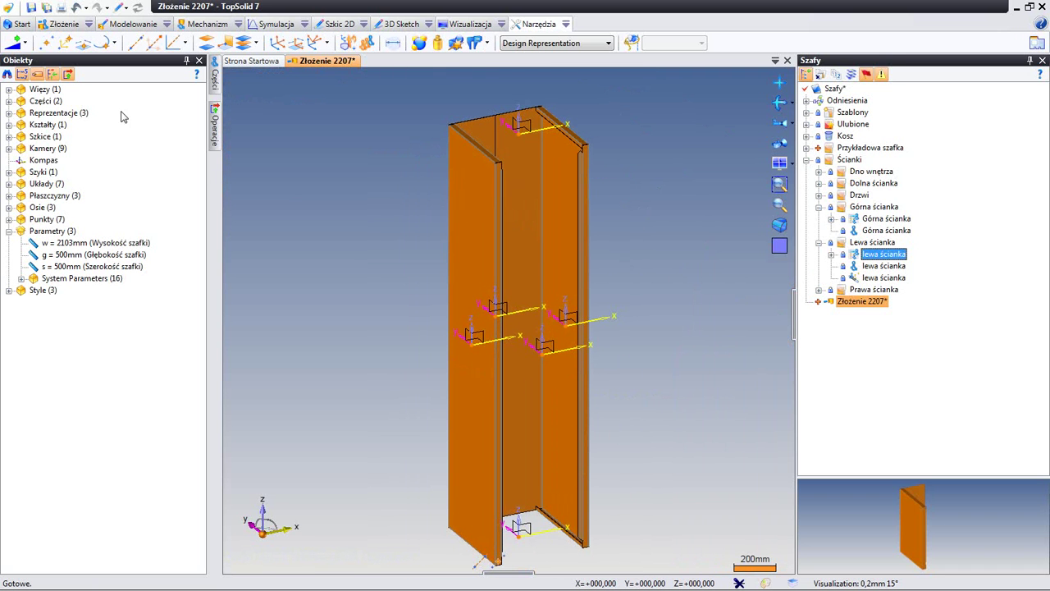
{"action": "double_click", "coordinate": [863, 302]}
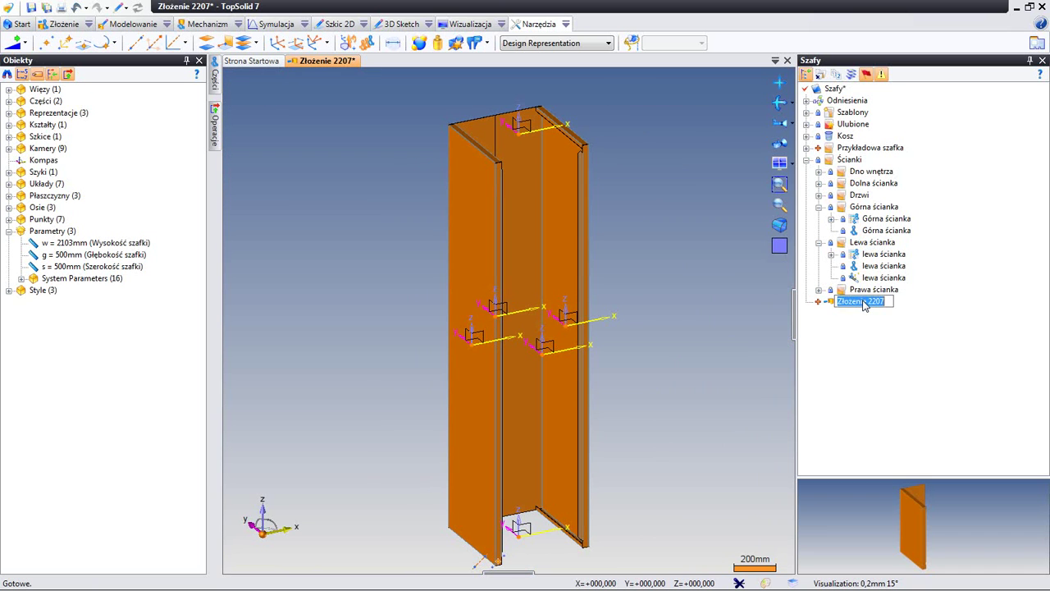
{"action": "type", "text": "szafka"}
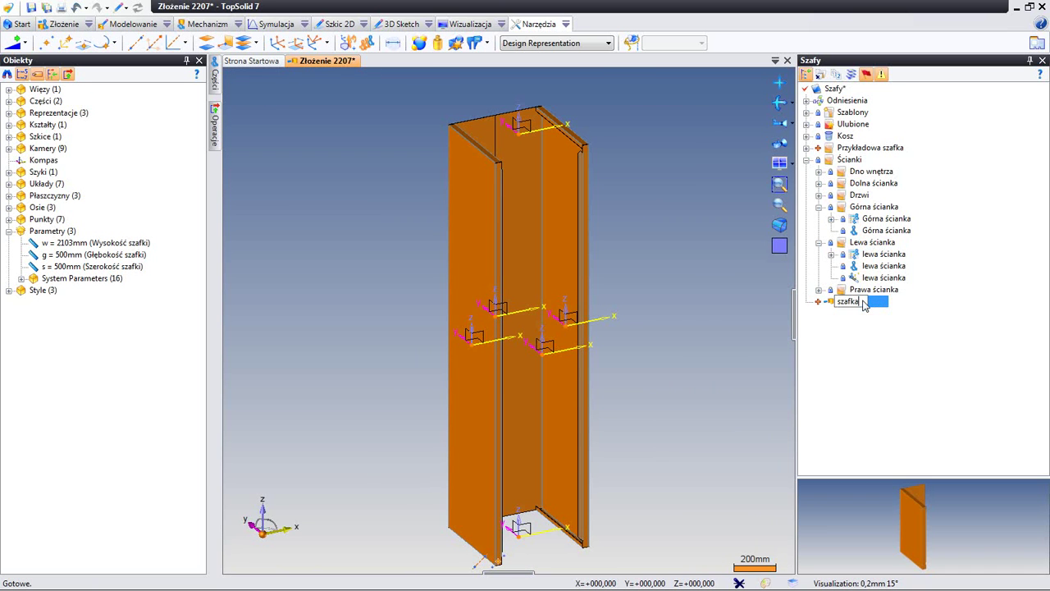
{"action": "key", "text": "Return"}
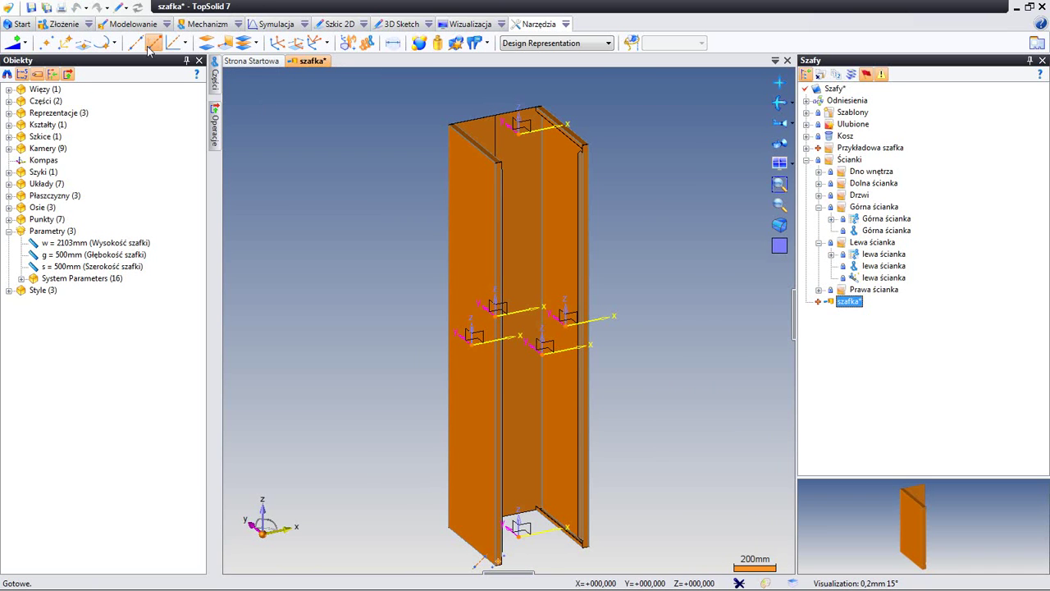
{"action": "left_click", "coordinate": [60, 8]}
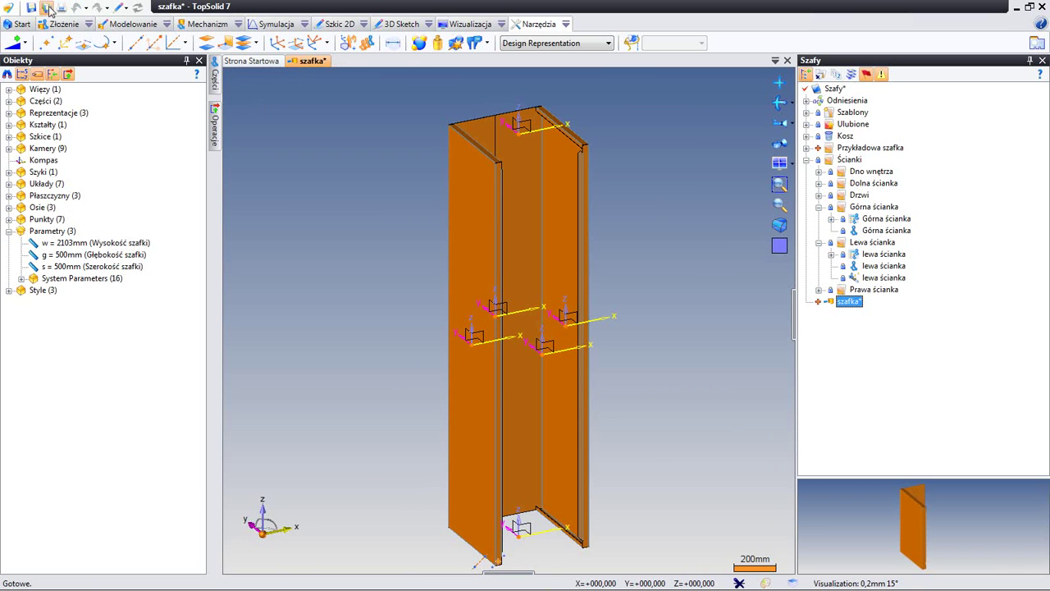
Insert the top wall part onto the cabinet's top frame
{"action": "left_click", "coordinate": [892, 219]}
{"action": "left_click_drag", "start_coordinate": [838, 217], "coordinate": [695, 200]}
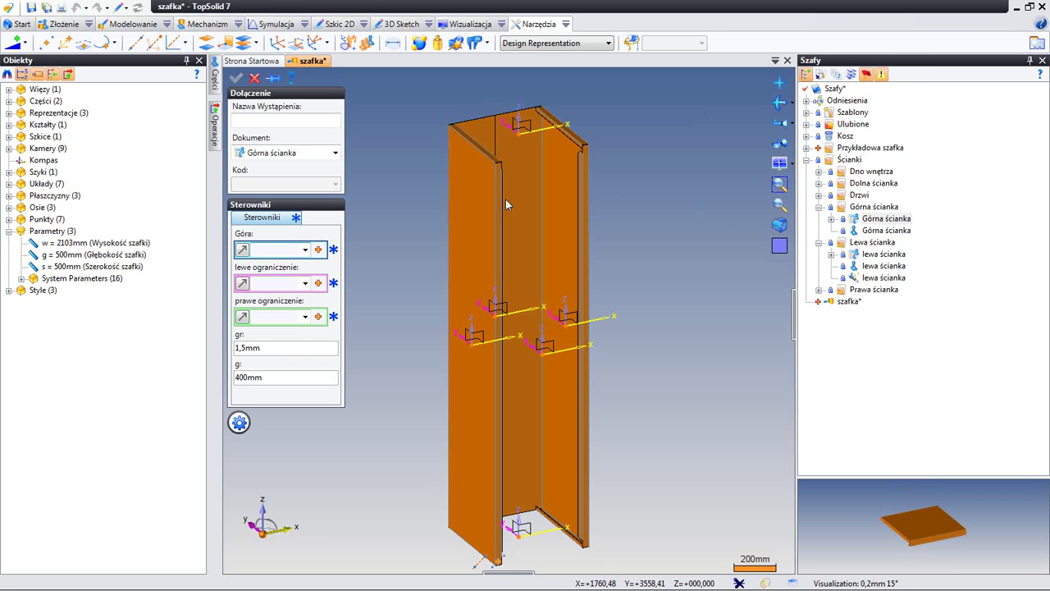
{"action": "left_click", "coordinate": [522, 127]}
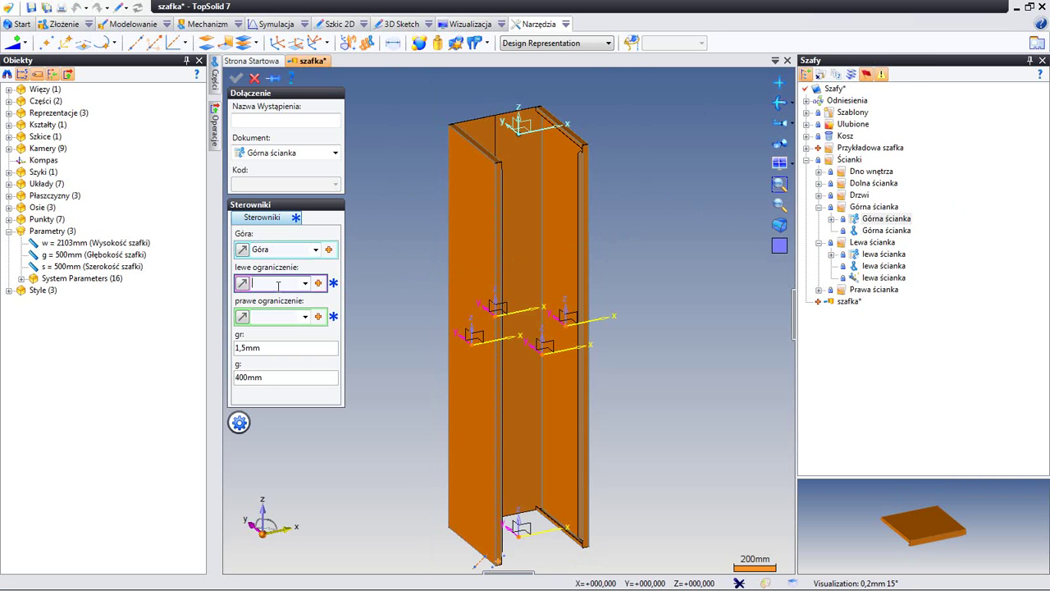
{"action": "middle_click_drag", "start_coordinate": [591, 160], "coordinate": [389, 160]}
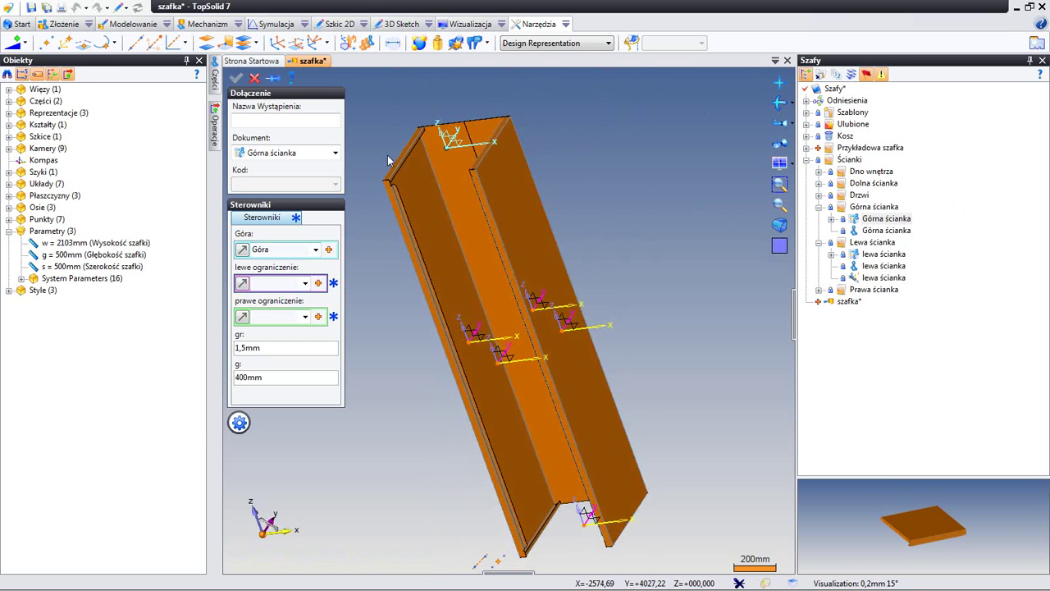
{"action": "scroll", "coordinate": [389, 160], "scroll_direction": "up", "scroll_amount": 5}
Limit the top wall by the left and right wall edges, link depth to g=500mm, and confirm
{"action": "left_click", "coordinate": [435, 200]}
{"action": "middle_click_drag", "start_coordinate": [485, 237], "coordinate": [574, 244]}
{"action": "left_click", "coordinate": [658, 260]}
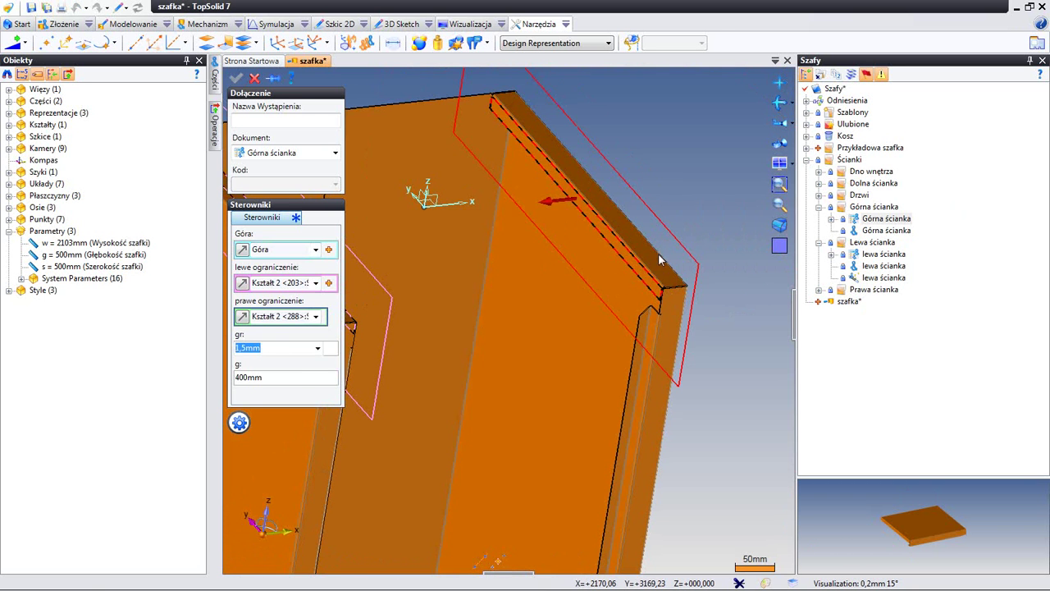
{"action": "scroll", "coordinate": [694, 199], "scroll_direction": "down", "scroll_amount": 4}
{"action": "middle_click_drag", "start_coordinate": [694, 199], "coordinate": [515, 236]}
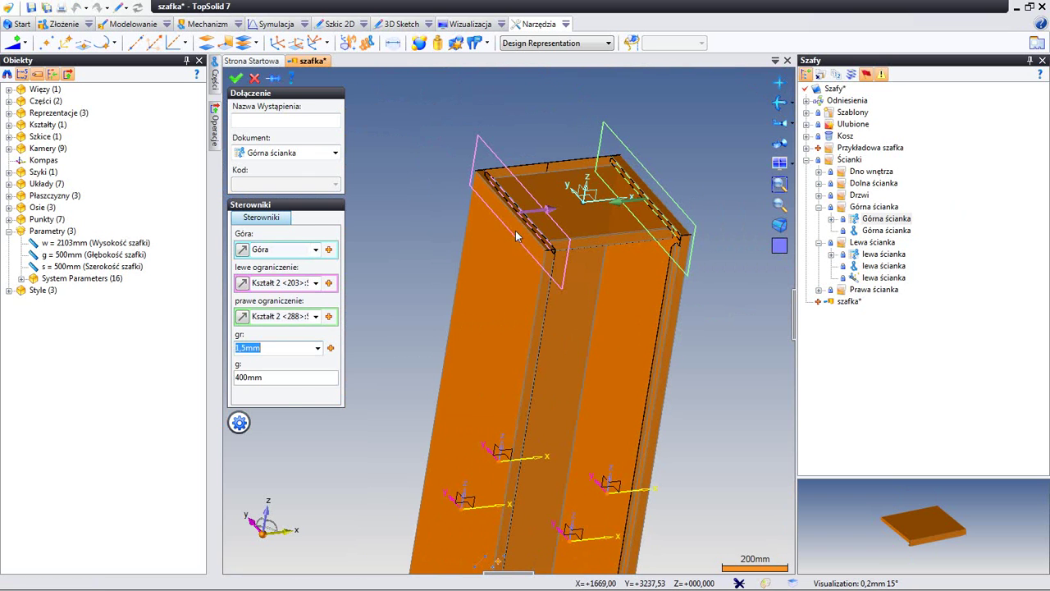
{"action": "left_click", "coordinate": [287, 376]}
{"action": "left_click", "coordinate": [318, 378]}
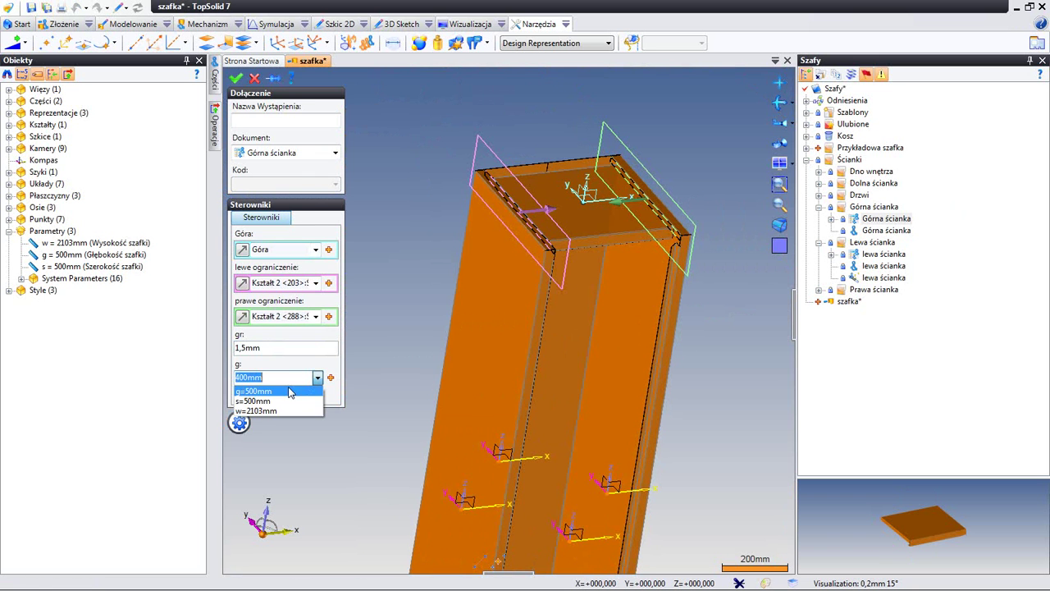
{"action": "left_click", "coordinate": [289, 392]}
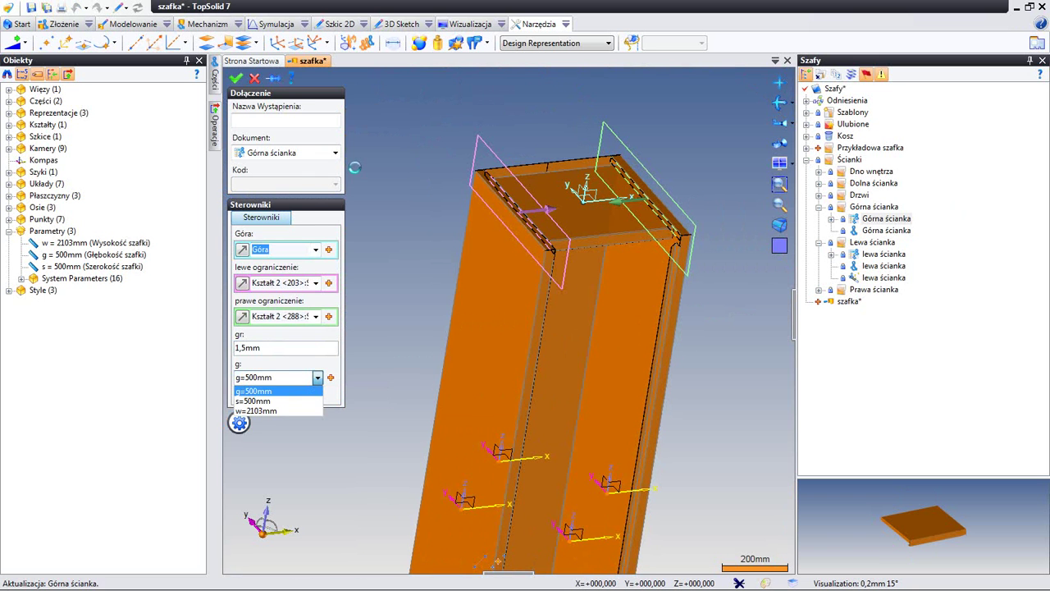
{"action": "left_click", "coordinate": [237, 77]}
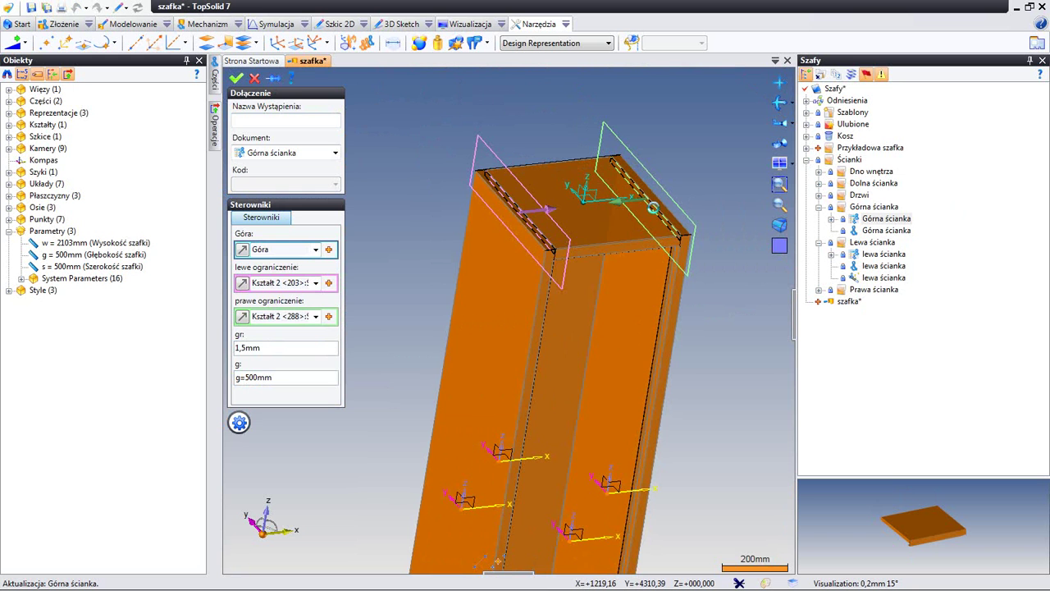
{"action": "mouse_move", "coordinate": [666, 223]}
{"action": "middle_mouse_down"}
{"action": "mouse_move", "coordinate": [697, 251]}
{"action": "mouse_move", "coordinate": [686, 155]}
{"action": "mouse_move", "coordinate": [712, 228]}
{"action": "mouse_move", "coordinate": [682, 211]}
{"action": "mouse_move", "coordinate": [672, 183]}
{"action": "mouse_move", "coordinate": [678, 238]}
{"action": "mouse_move", "coordinate": [646, 392]}
{"action": "mouse_move", "coordinate": [660, 307]}
{"action": "mouse_move", "coordinate": [642, 286]}
{"action": "mouse_move", "coordinate": [673, 314]}
{"action": "mouse_move", "coordinate": [696, 229]}
{"action": "mouse_move", "coordinate": [760, 208]}
{"action": "middle_mouse_up"}
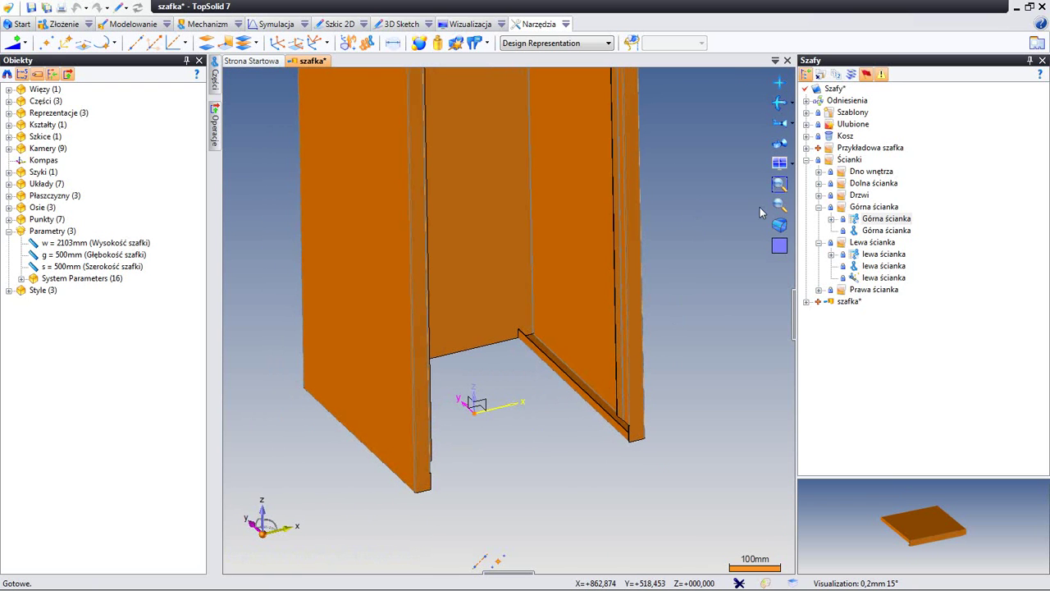
Insert the Dolna ścianka part onto the cabinet's Dół bottom frame
{"action": "left_click", "coordinate": [818, 207]}
{"action": "left_click", "coordinate": [818, 218]}
{"action": "left_click", "coordinate": [818, 183]}
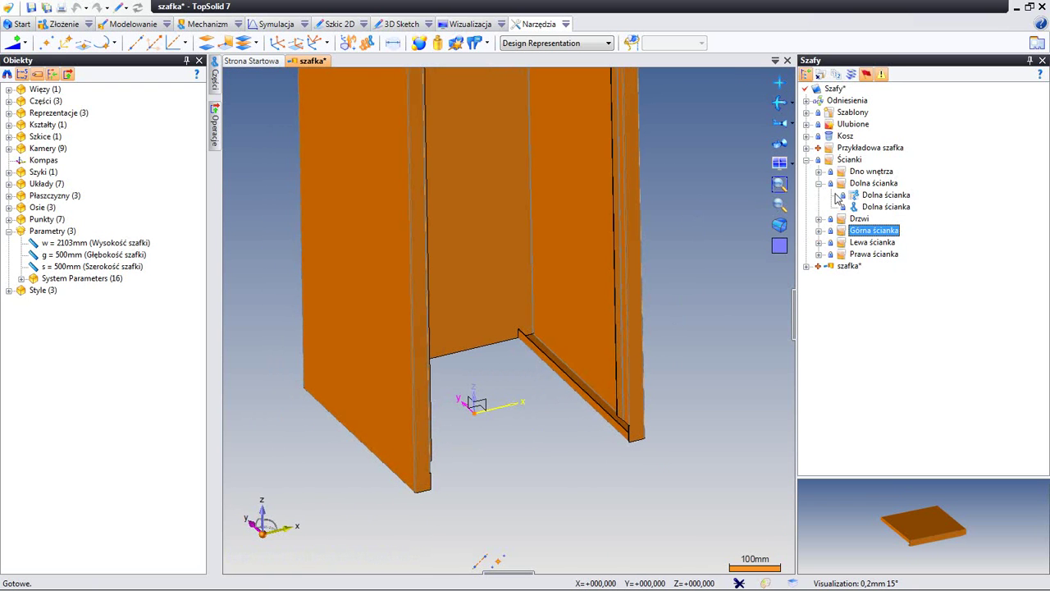
{"action": "left_click", "coordinate": [878, 195]}
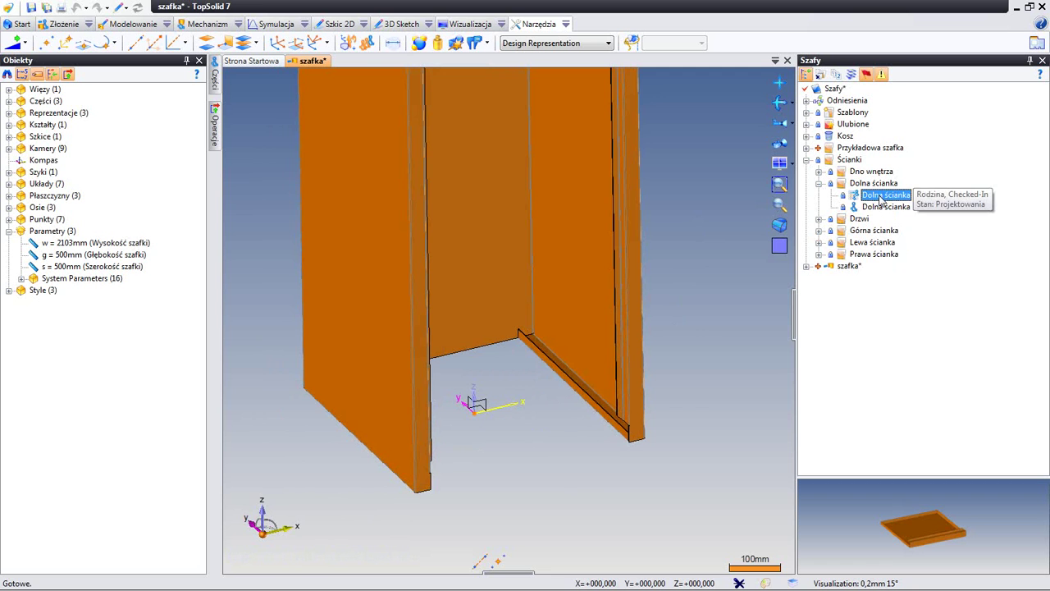
{"action": "left_click_drag", "start_coordinate": [882, 195], "coordinate": [713, 312]}
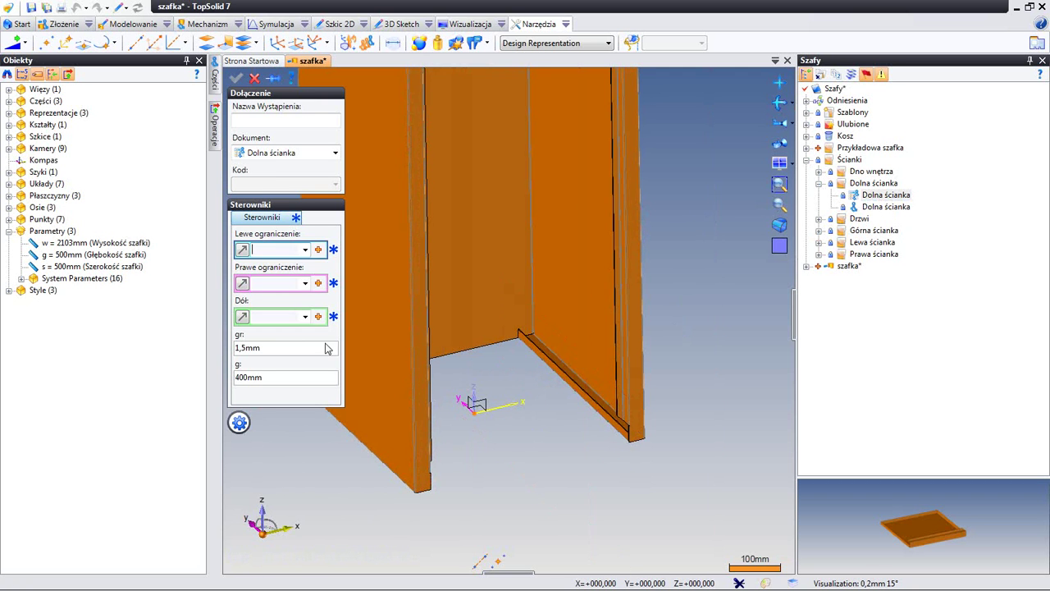
{"action": "left_click", "coordinate": [299, 319]}
{"action": "left_click", "coordinate": [483, 403]}
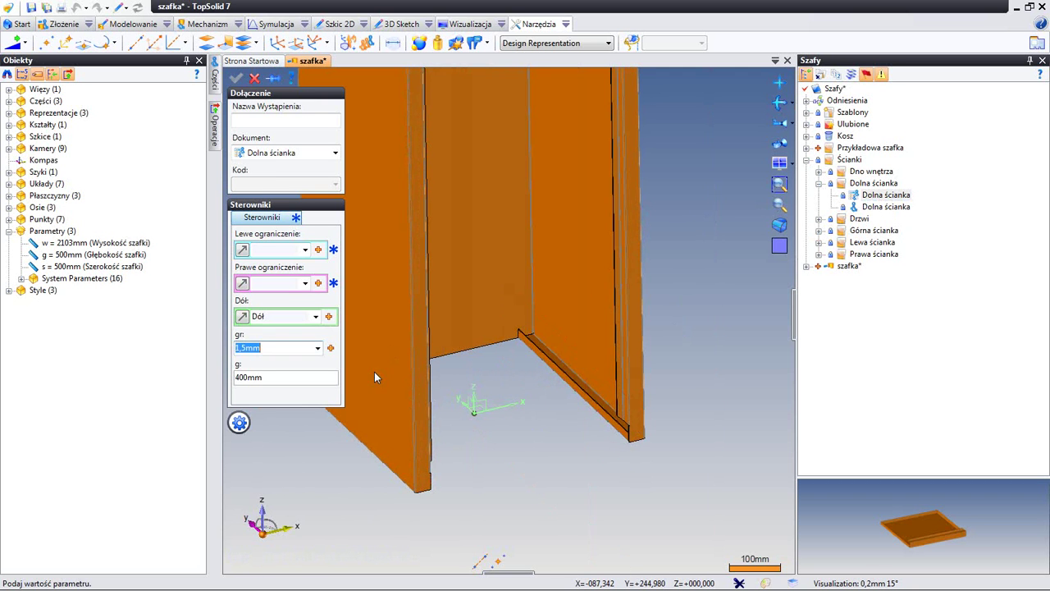
Link the bottom wall depth to g=500mm, bound it by both side walls, and confirm
{"action": "left_click", "coordinate": [311, 378]}
{"action": "left_click", "coordinate": [317, 377]}
{"action": "left_click", "coordinate": [298, 391]}
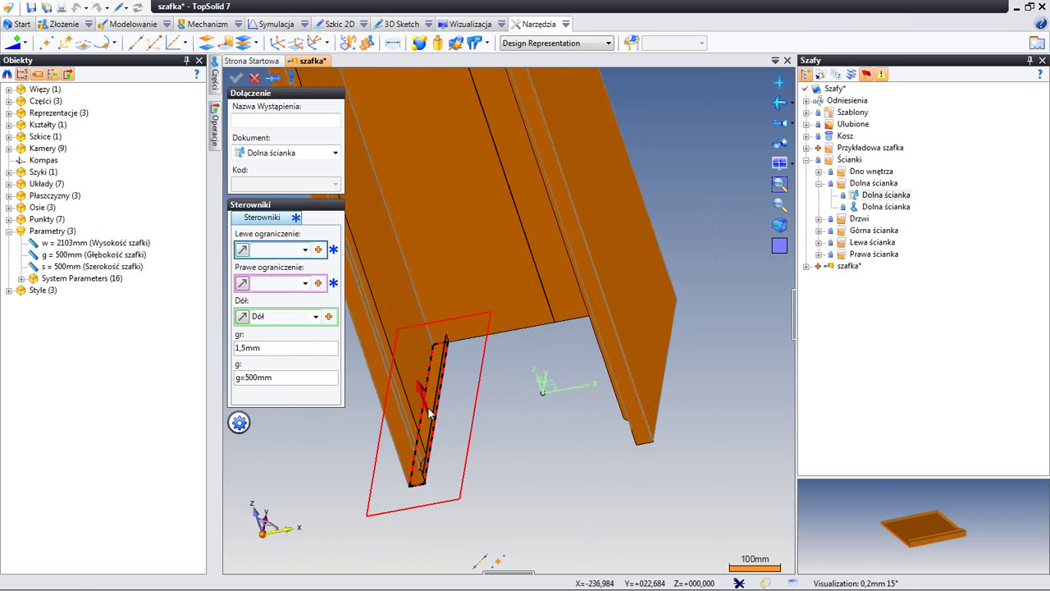
{"action": "left_click", "coordinate": [438, 415]}
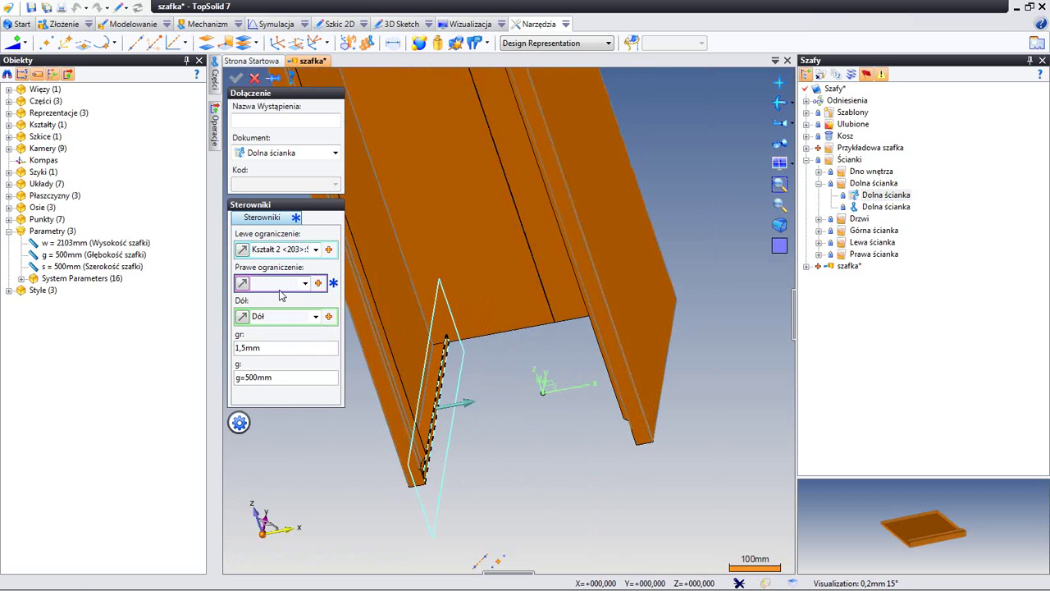
{"action": "middle_click_drag", "start_coordinate": [469, 364], "coordinate": [562, 375]}
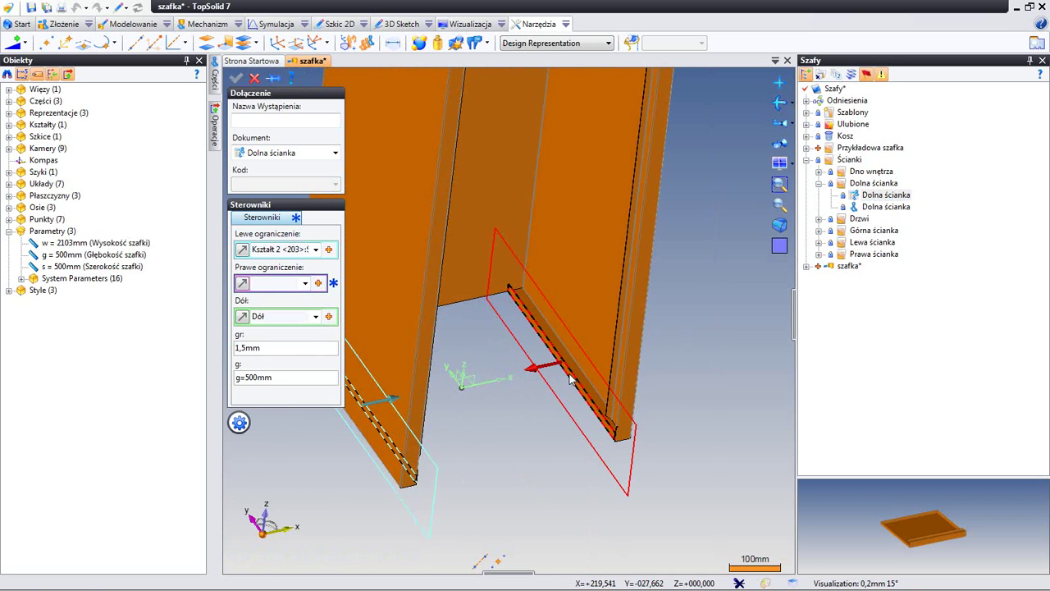
{"action": "left_click", "coordinate": [570, 376]}
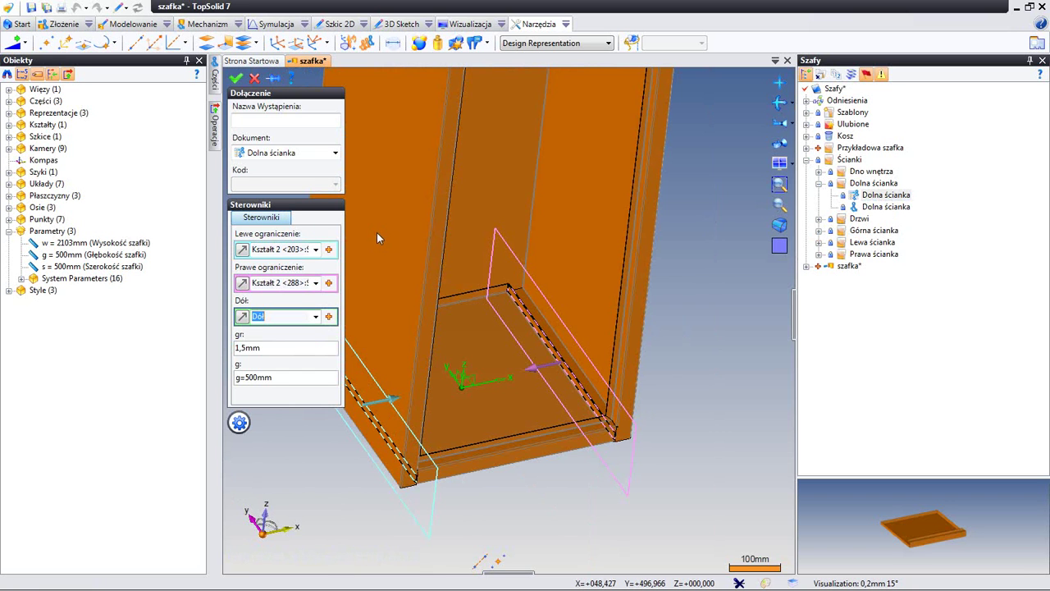
{"action": "left_click", "coordinate": [235, 82]}
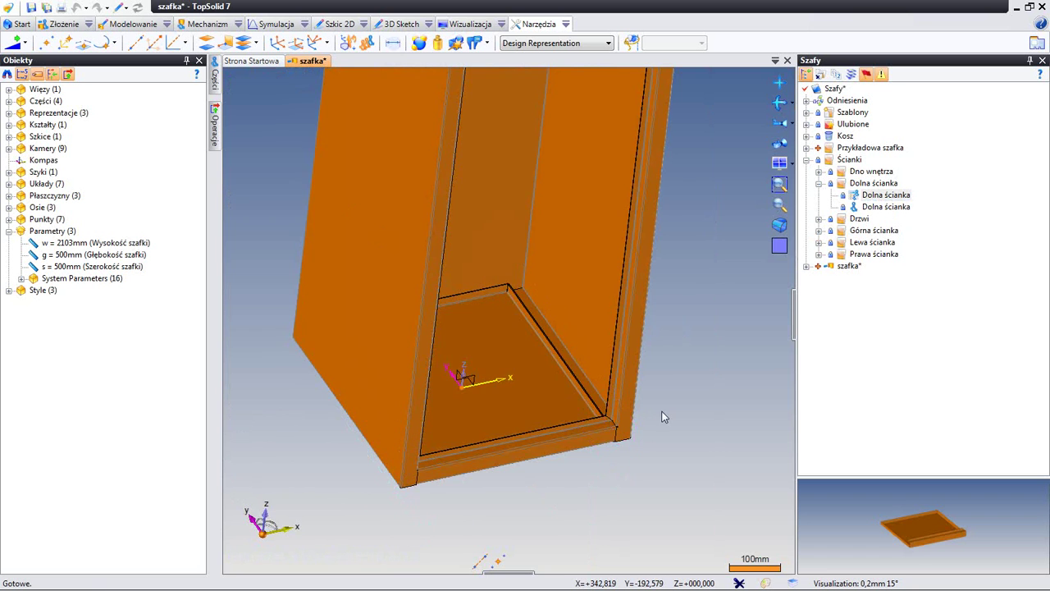
Zoom and orbit to inspect the bottom corner joint of the cabinet
{"action": "scroll", "coordinate": [618, 426], "scroll_direction": "up", "scroll_amount": 2}
{"action": "scroll", "coordinate": [618, 426], "scroll_direction": "up", "scroll_amount": 3}
{"action": "scroll", "coordinate": [514, 379], "scroll_direction": "up", "scroll_amount": 3}
{"action": "mouse_move", "coordinate": [491, 384]}
{"action": "middle_mouse_down"}
{"action": "mouse_move", "coordinate": [517, 394]}
{"action": "mouse_move", "coordinate": [485, 347]}
{"action": "middle_mouse_up"}
{"action": "scroll", "coordinate": [487, 347], "scroll_direction": "down", "scroll_amount": 3}
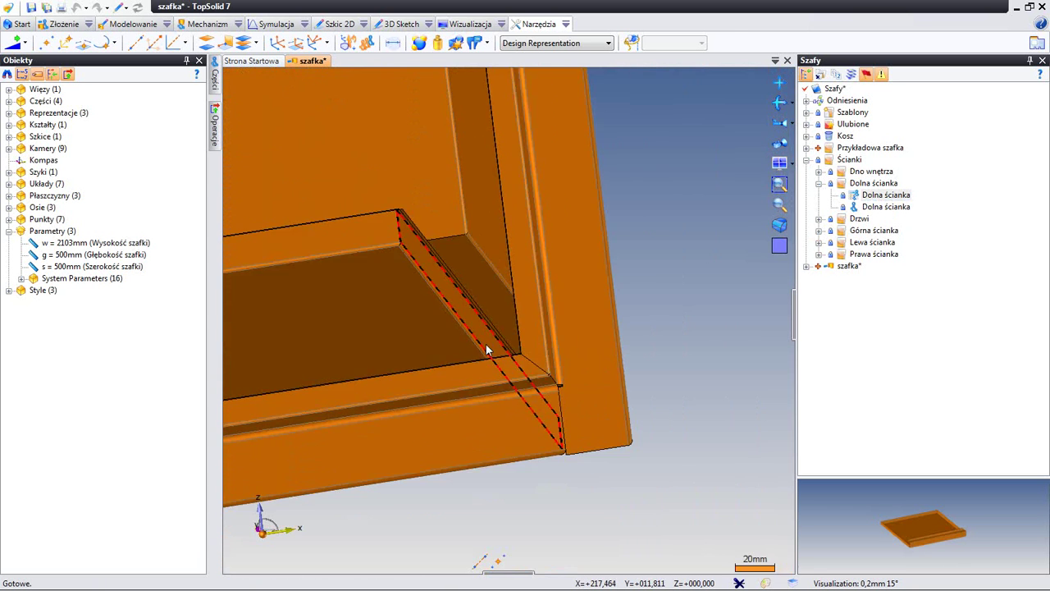
{"action": "scroll", "coordinate": [488, 347], "scroll_direction": "down", "scroll_amount": 2}
{"action": "scroll", "coordinate": [497, 347], "scroll_direction": "down", "scroll_amount": 3}
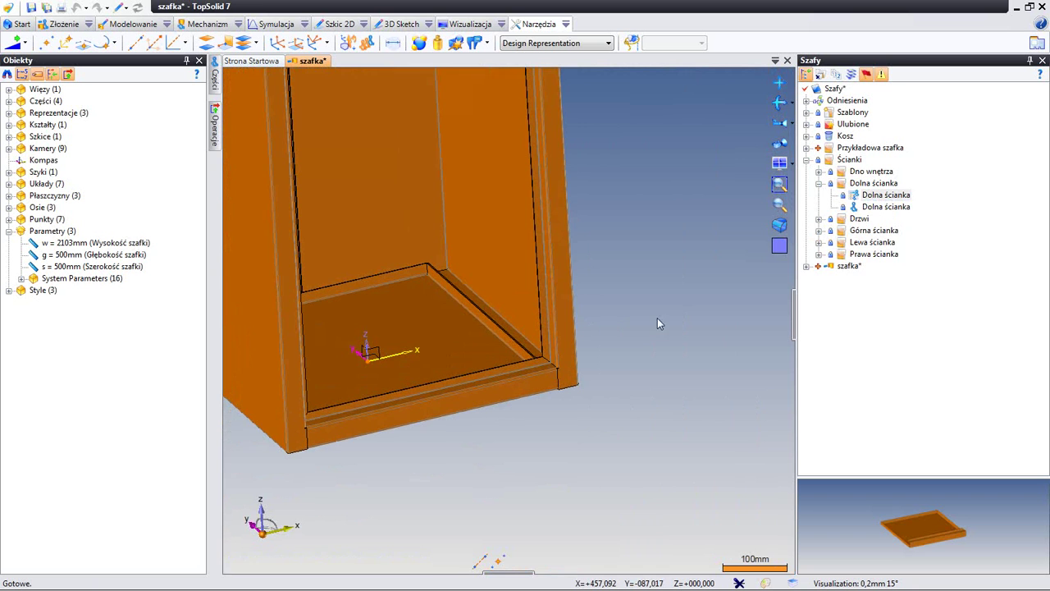
Insert the Dno part from Dno wnętrza onto the cabinet's Dół bottom frame
{"action": "left_click", "coordinate": [818, 183]}
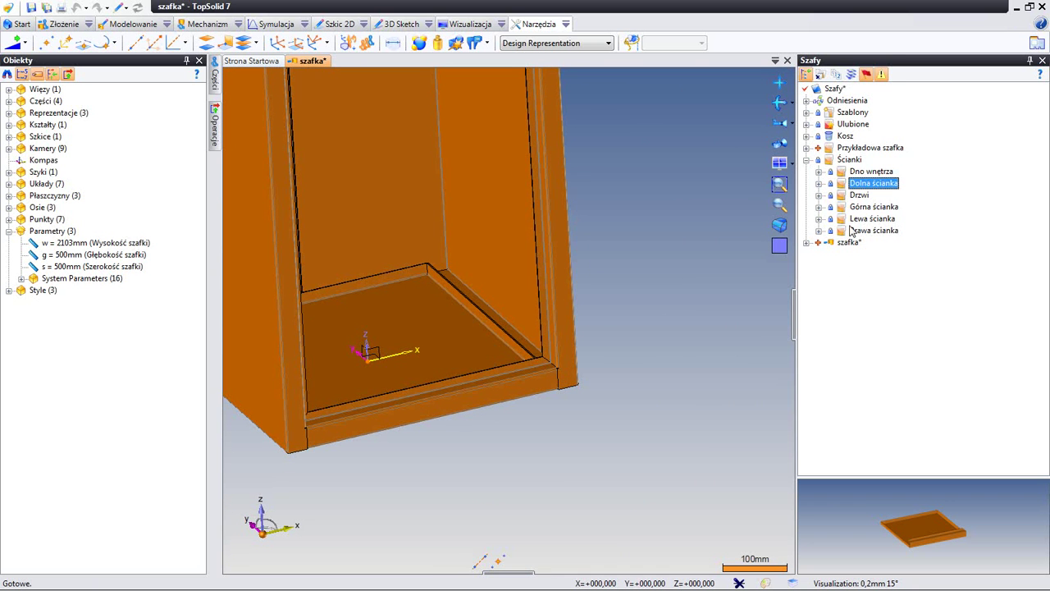
{"action": "left_click", "coordinate": [863, 173]}
{"action": "left_click", "coordinate": [818, 172]}
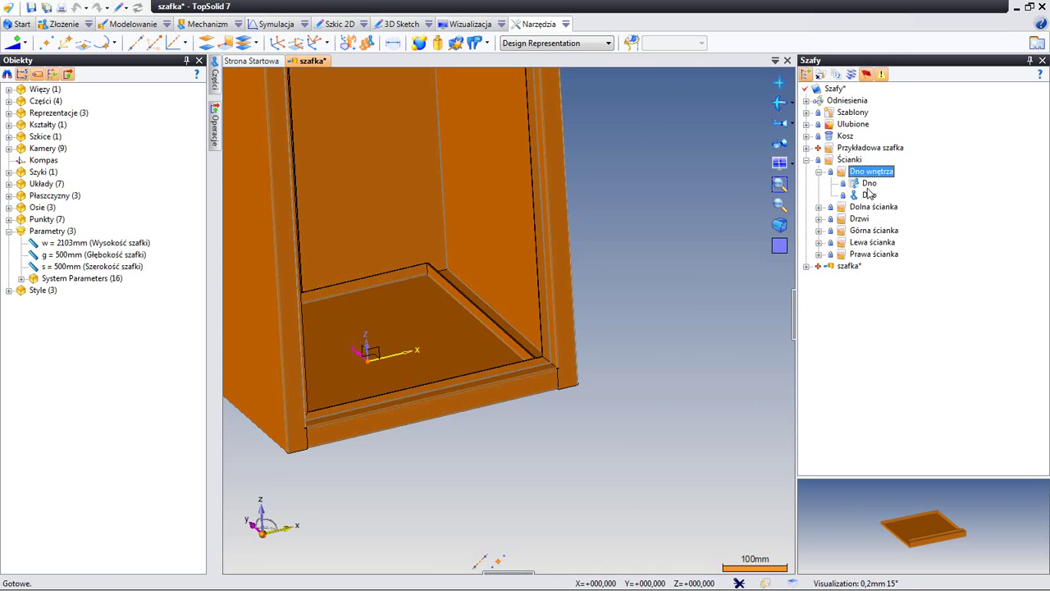
{"action": "left_click_drag", "start_coordinate": [869, 183], "coordinate": [786, 261]}
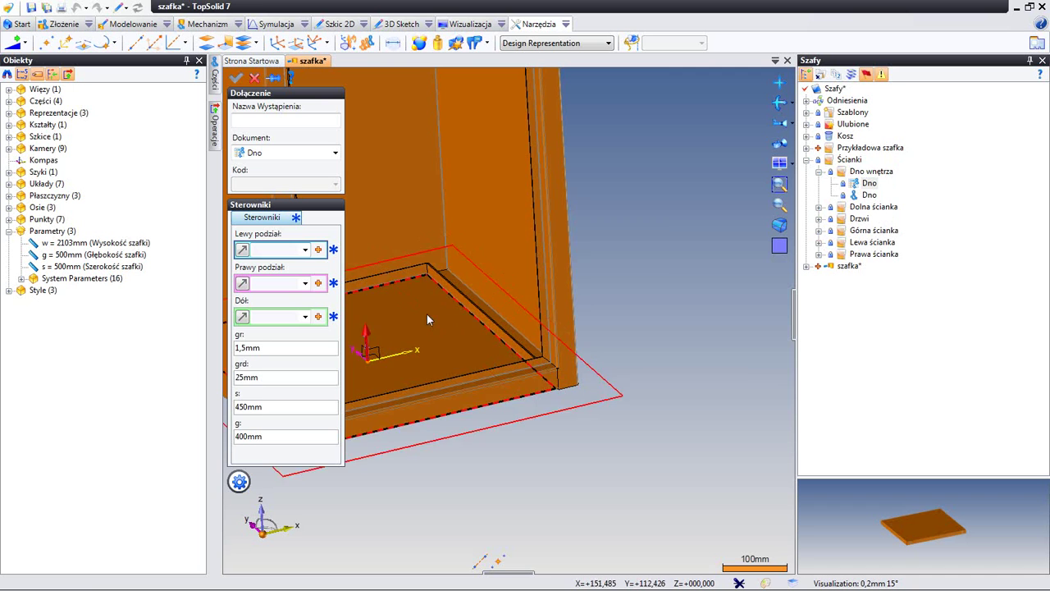
{"action": "left_click", "coordinate": [371, 346]}
{"action": "left_click", "coordinate": [366, 351]}
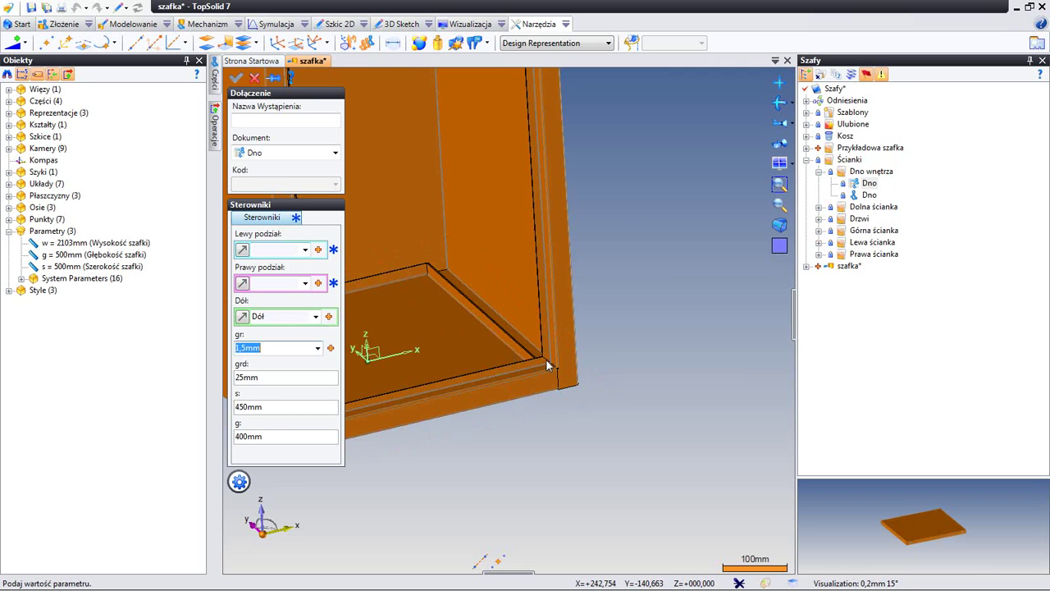
Link the floor to s=500mm and g=500mm, set both side walls as dividers, and confirm
{"action": "left_click", "coordinate": [280, 438]}
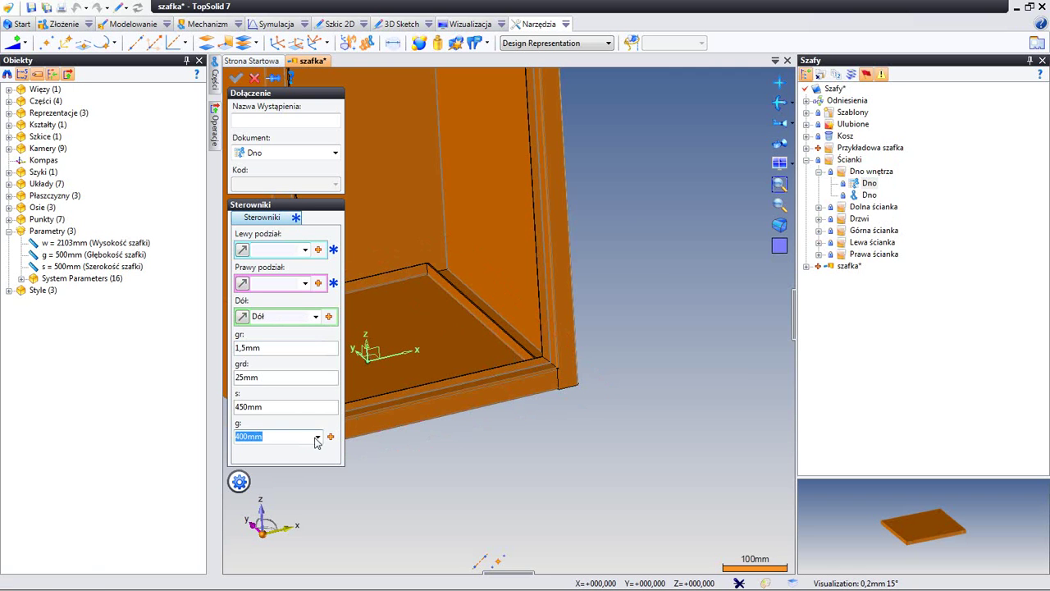
{"action": "left_click", "coordinate": [300, 408]}
{"action": "left_click", "coordinate": [317, 407]}
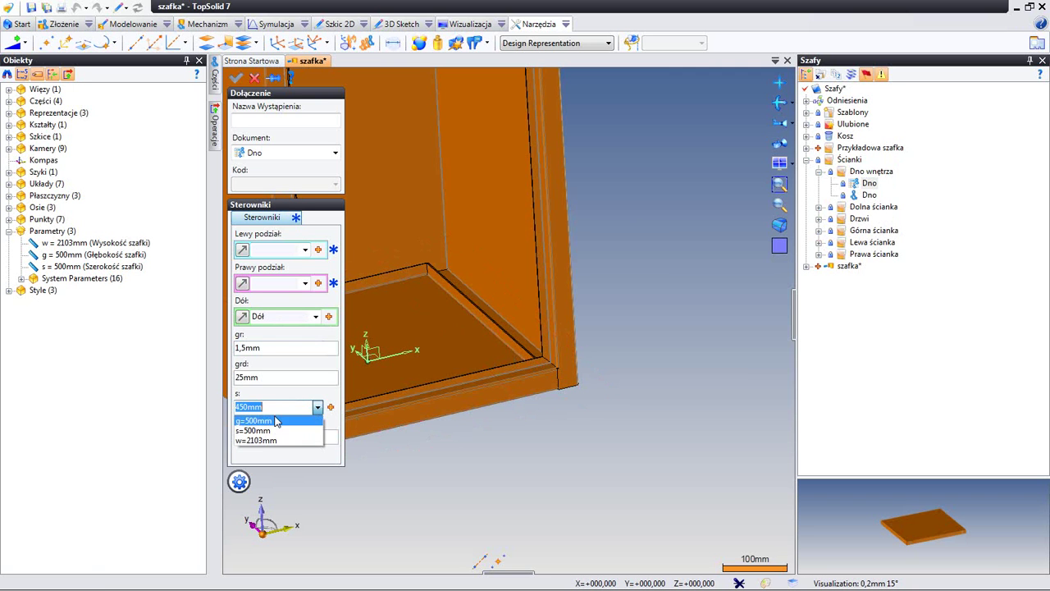
{"action": "left_click", "coordinate": [271, 430]}
{"action": "left_click", "coordinate": [317, 436]}
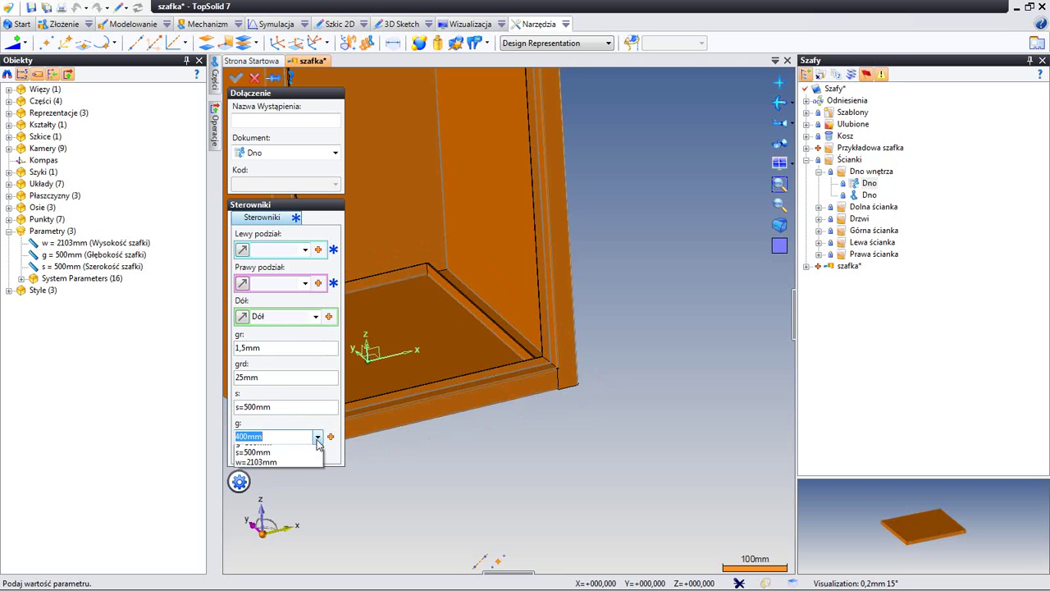
{"action": "left_click", "coordinate": [270, 449]}
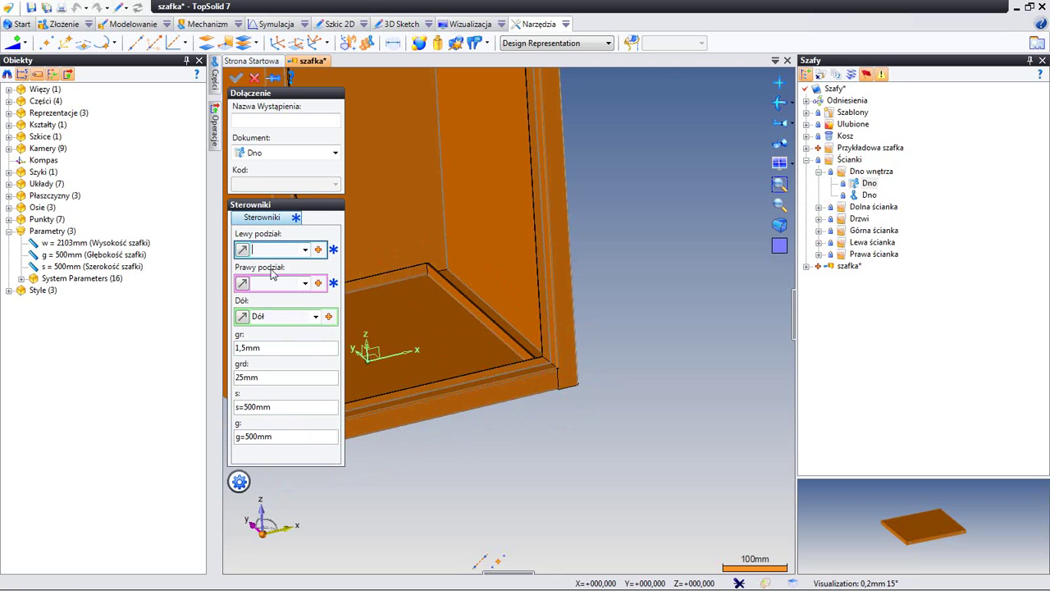
{"action": "middle_click_drag", "start_coordinate": [513, 462], "coordinate": [549, 434]}
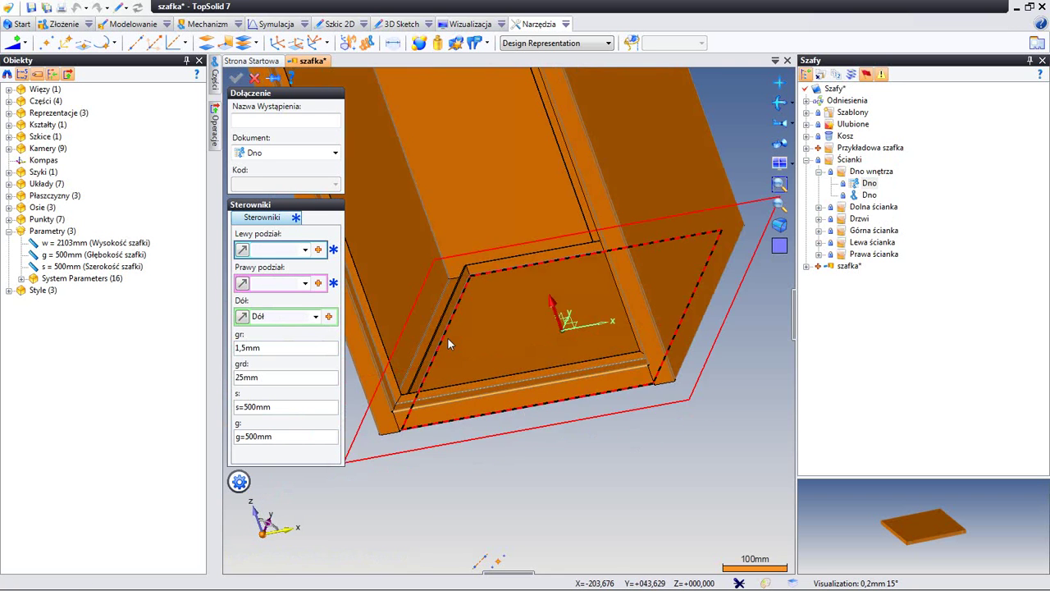
{"action": "left_click", "coordinate": [443, 338]}
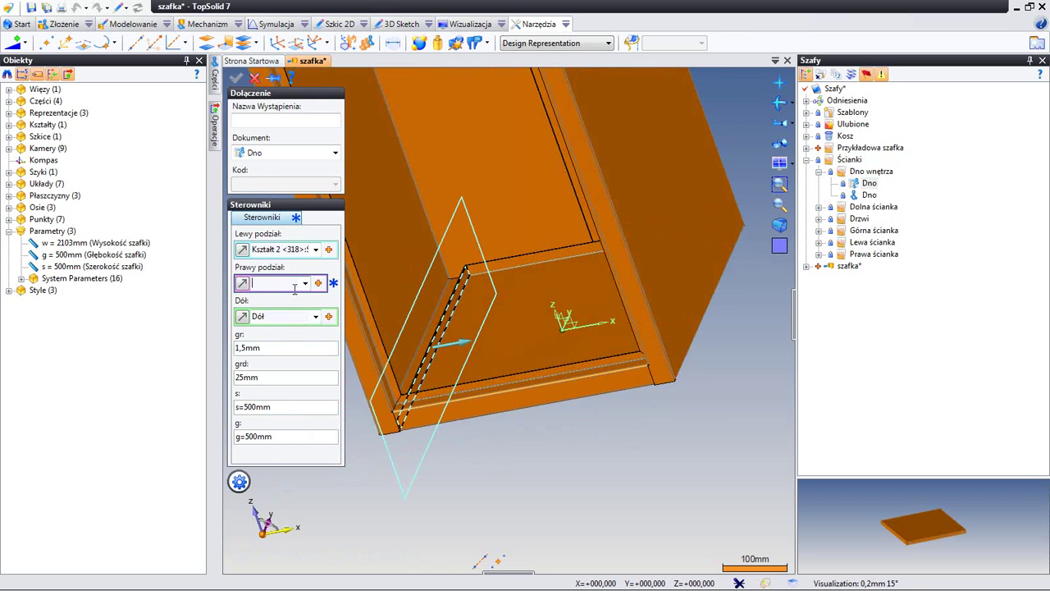
{"action": "middle_click_drag", "start_coordinate": [500, 443], "coordinate": [539, 361]}
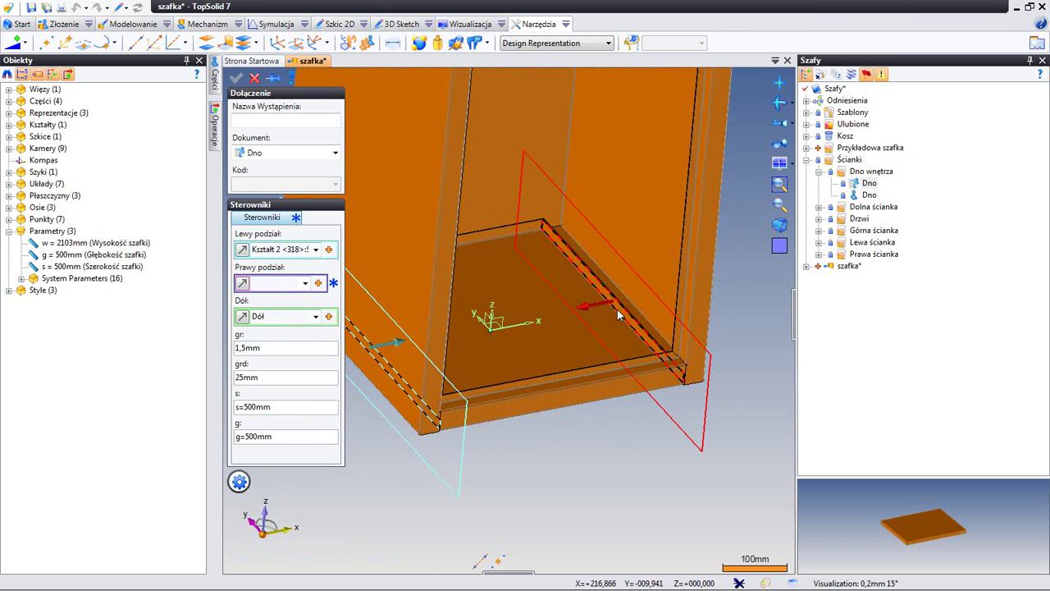
{"action": "left_click", "coordinate": [620, 314]}
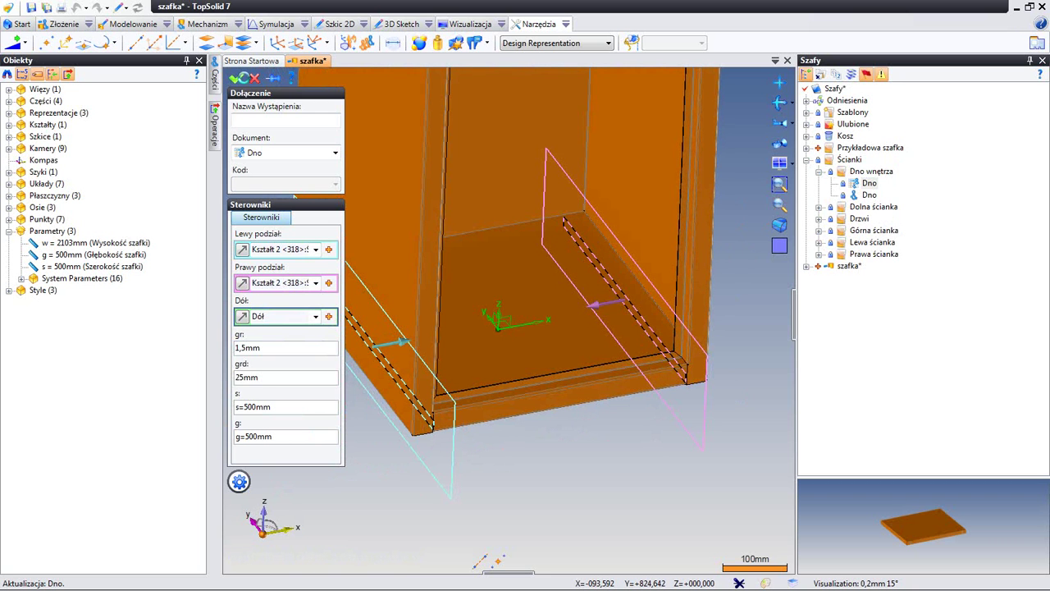
{"action": "left_click", "coordinate": [237, 78]}
{"action": "right_click", "coordinate": [340, 277]}
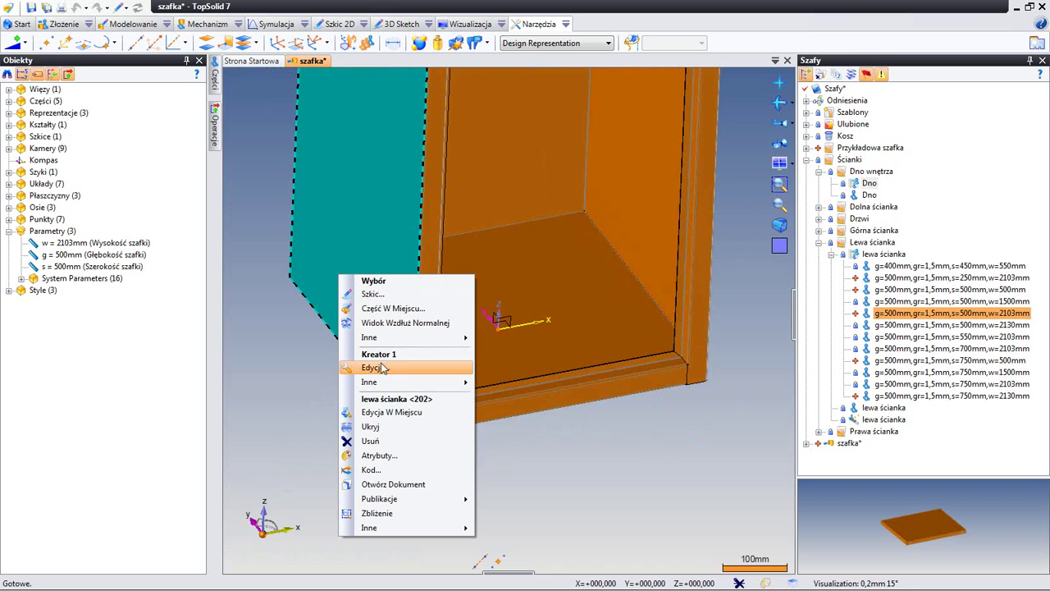
{"action": "left_click", "coordinate": [385, 412]}
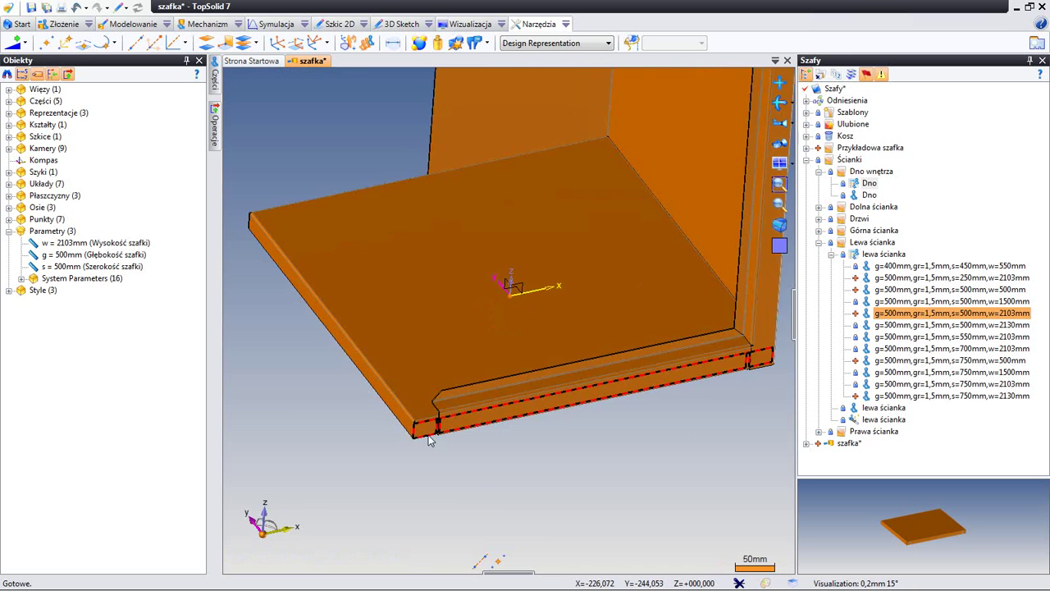
{"action": "scroll", "coordinate": [430, 441], "scroll_direction": "up", "scroll_amount": 5}
{"action": "scroll", "coordinate": [489, 468], "scroll_direction": "up", "scroll_amount": 3}
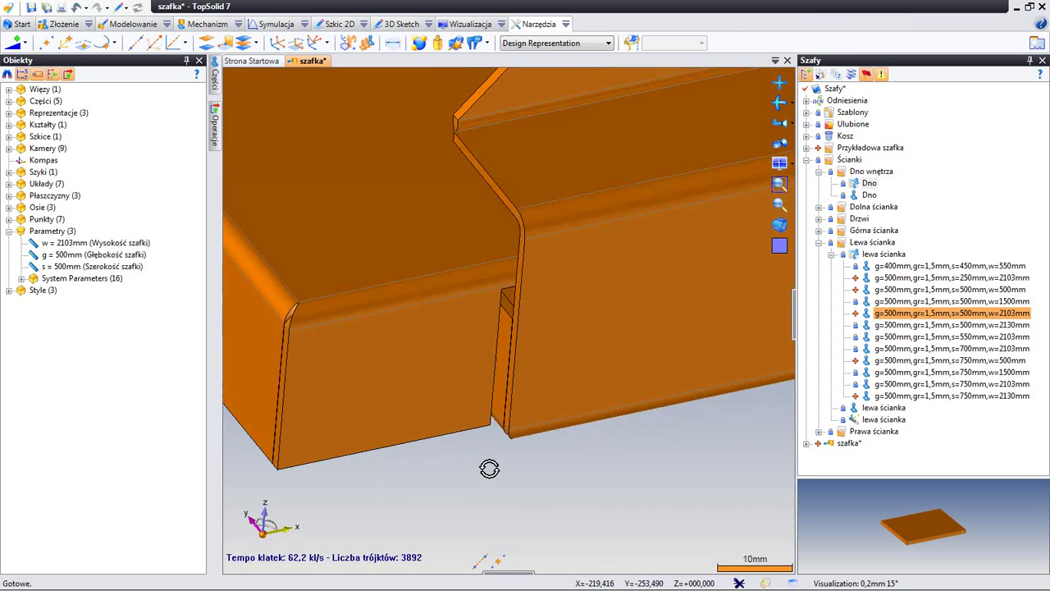
{"action": "middle_click_drag", "start_coordinate": [489, 469], "coordinate": [476, 469]}
{"action": "scroll", "coordinate": [485, 472], "scroll_direction": "down", "scroll_amount": 4}
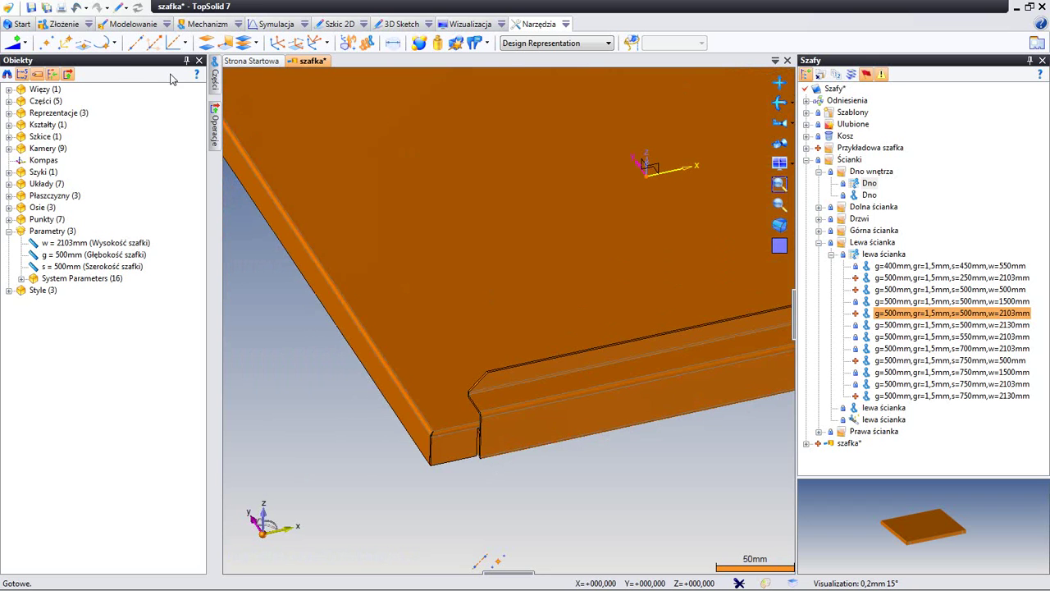
{"action": "scroll", "coordinate": [356, 268], "scroll_direction": "down", "scroll_amount": 2}
{"action": "scroll", "coordinate": [541, 300], "scroll_direction": "down", "scroll_amount": 3}
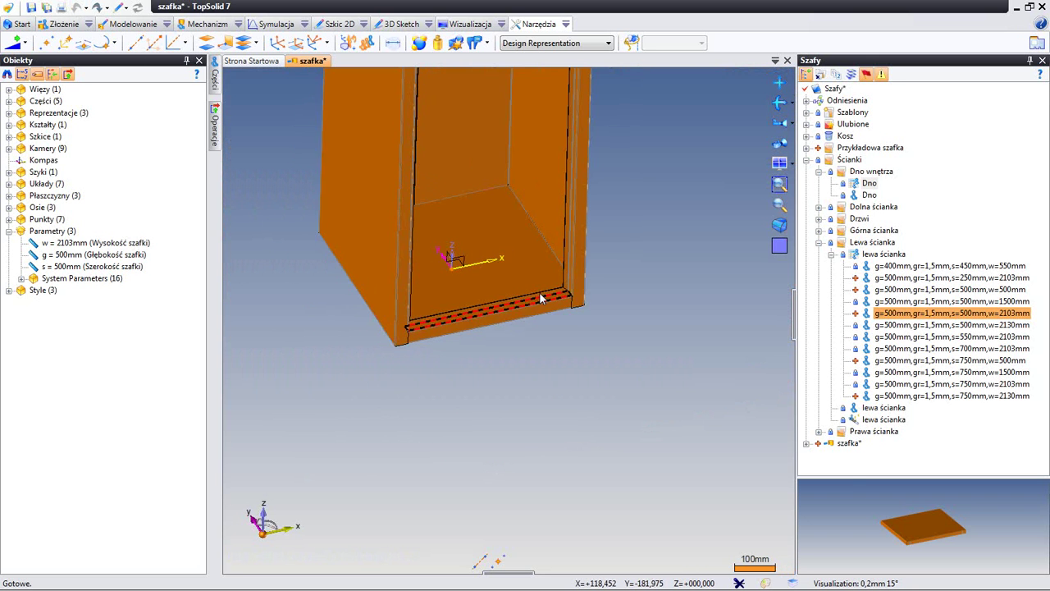
{"action": "middle_click_drag", "start_coordinate": [541, 300], "coordinate": [621, 295]}
Insert the Drzwi adaptacyjne door using the cabinet's front frame as Przód
{"action": "left_click", "coordinate": [818, 219]}
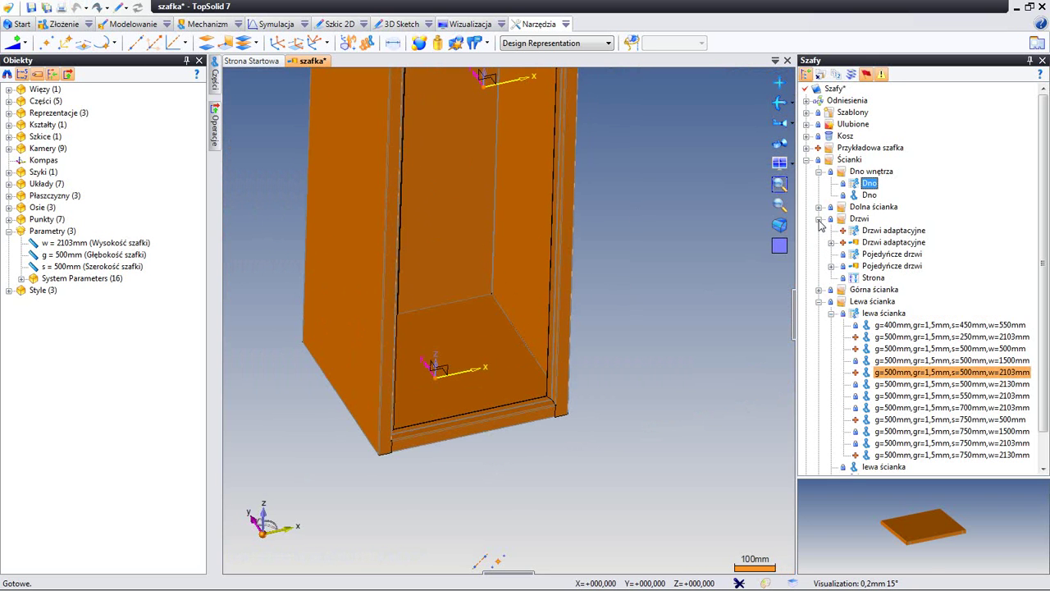
{"action": "left_click", "coordinate": [882, 232]}
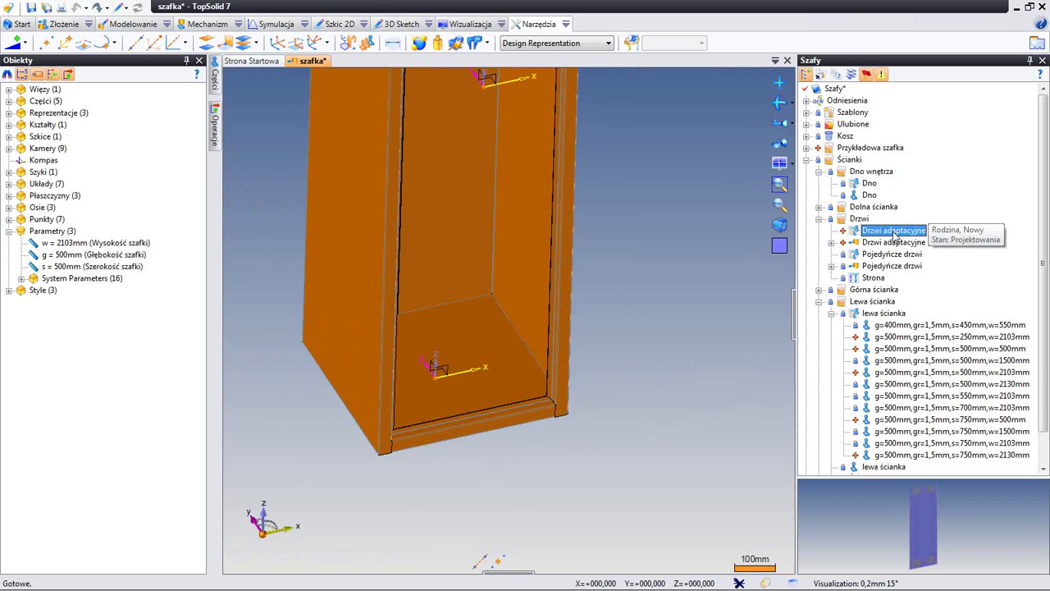
{"action": "left_click_drag", "start_coordinate": [896, 236], "coordinate": [745, 250]}
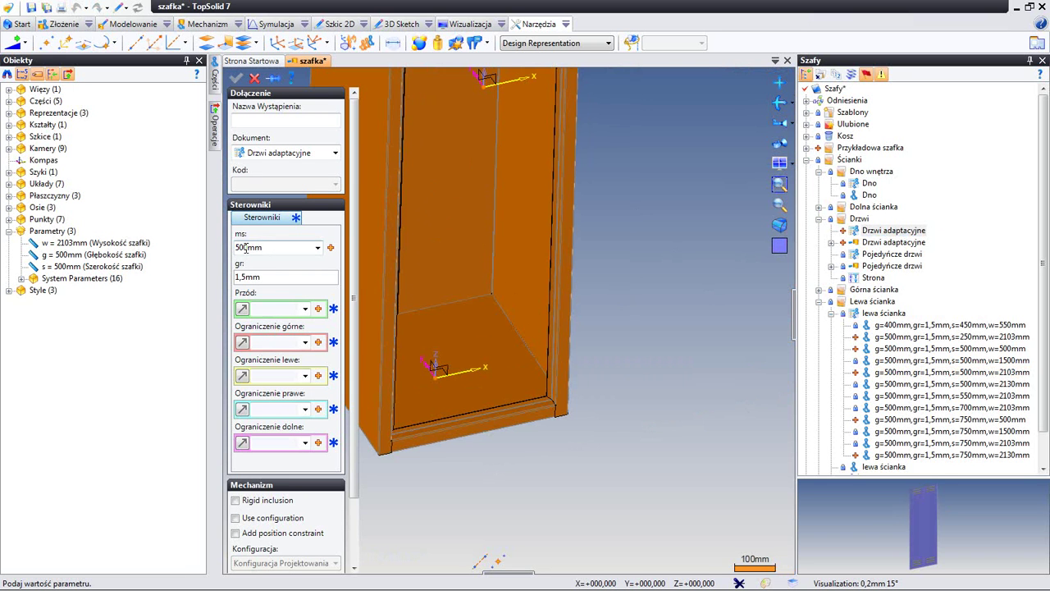
{"action": "scroll", "coordinate": [579, 292], "scroll_direction": "down", "scroll_amount": 2}
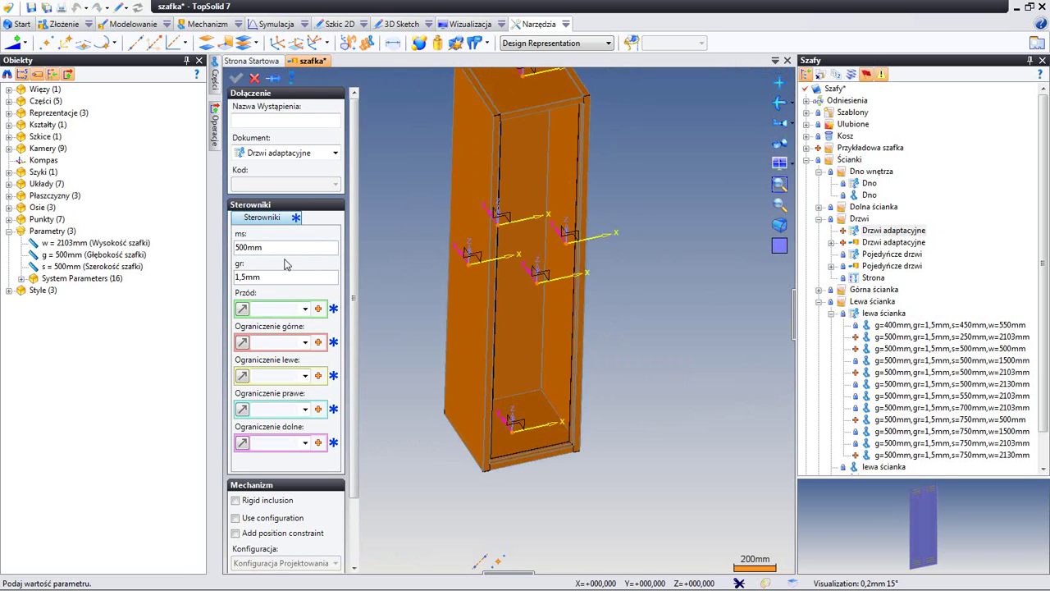
{"action": "left_click", "coordinate": [276, 308]}
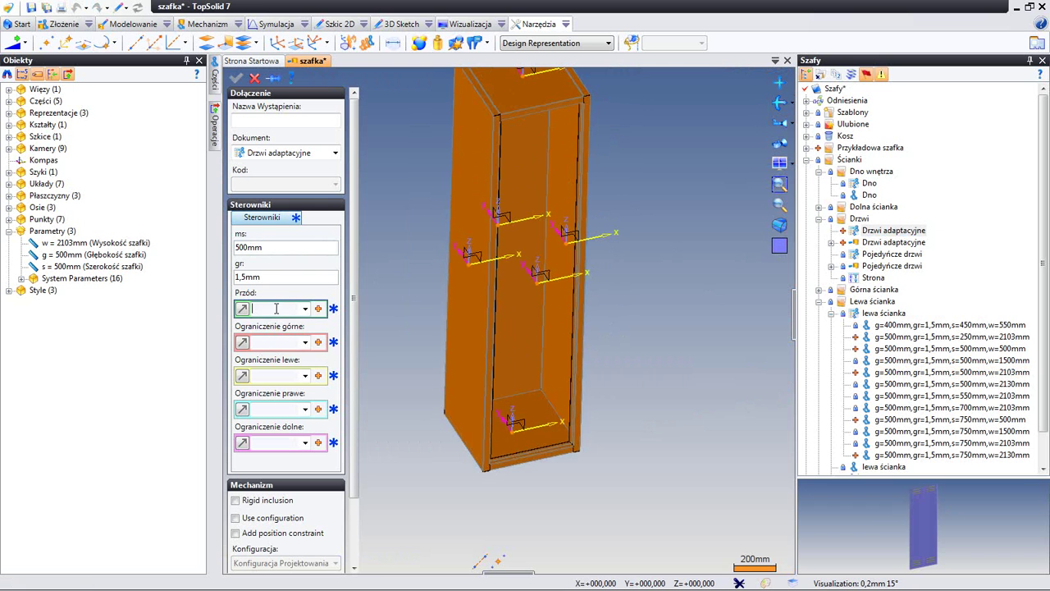
{"action": "left_click", "coordinate": [542, 269]}
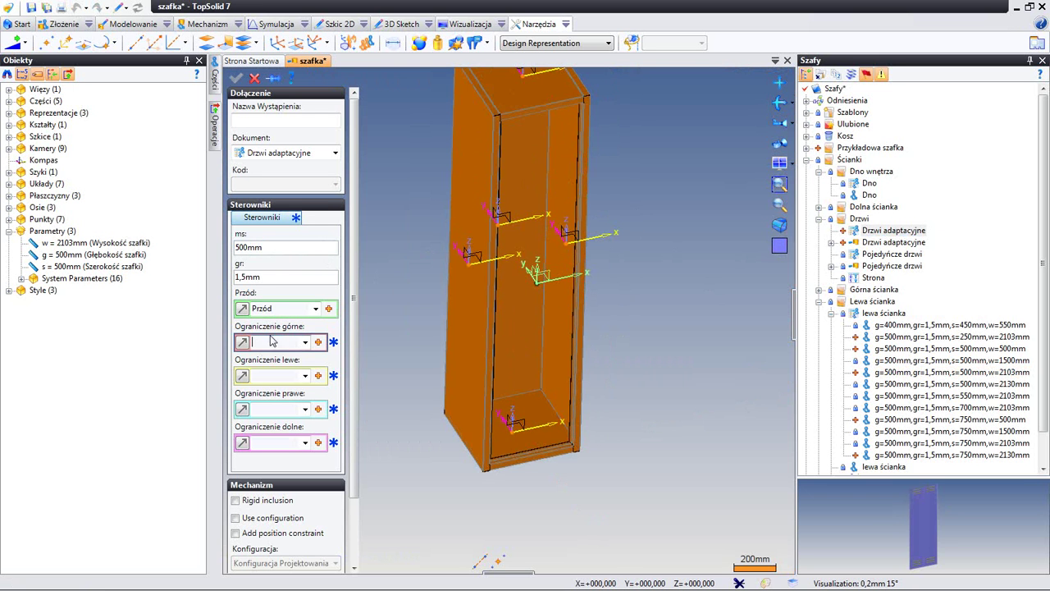
Set the top and left frame edges as the door's upper and left limits
{"action": "middle_click_drag", "start_coordinate": [299, 327], "coordinate": [629, 156]}
{"action": "scroll", "coordinate": [551, 102], "scroll_direction": "up", "scroll_amount": 3}
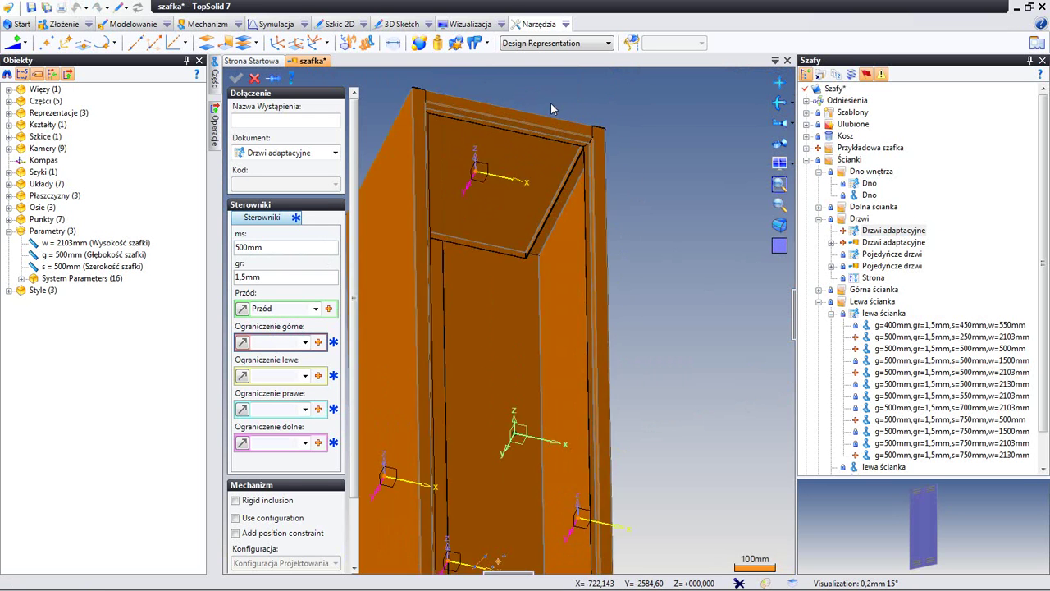
{"action": "scroll", "coordinate": [549, 115], "scroll_direction": "up", "scroll_amount": 2}
{"action": "left_click", "coordinate": [543, 199]}
{"action": "scroll", "coordinate": [542, 199], "scroll_direction": "down", "scroll_amount": 5}
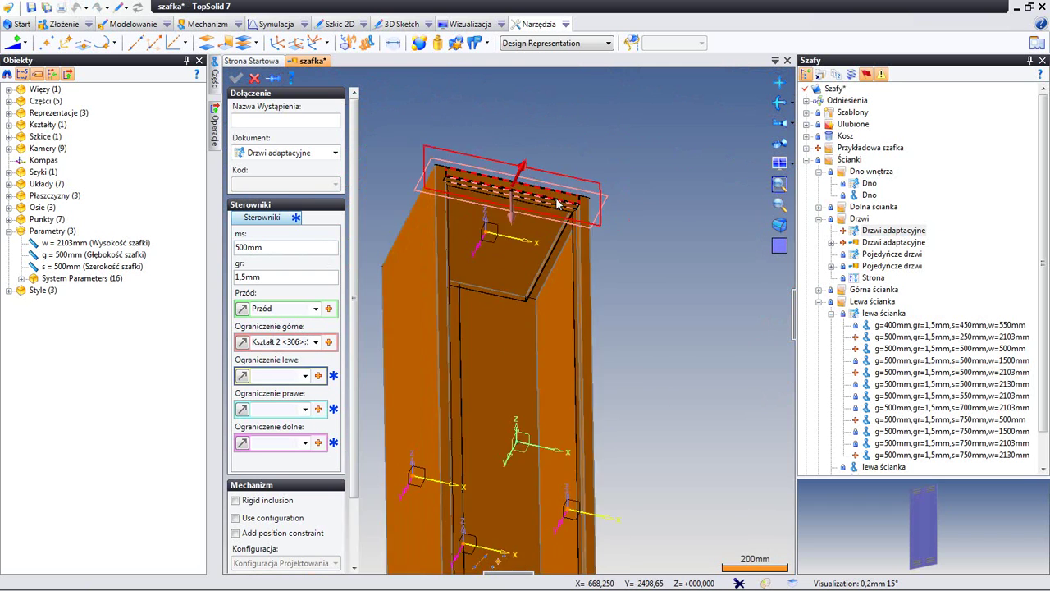
{"action": "mouse_move", "coordinate": [542, 198]}
{"action": "middle_mouse_down"}
{"action": "mouse_move", "coordinate": [607, 223]}
{"action": "mouse_move", "coordinate": [578, 218]}
{"action": "middle_mouse_up"}
{"action": "scroll", "coordinate": [579, 218], "scroll_direction": "up", "scroll_amount": 2}
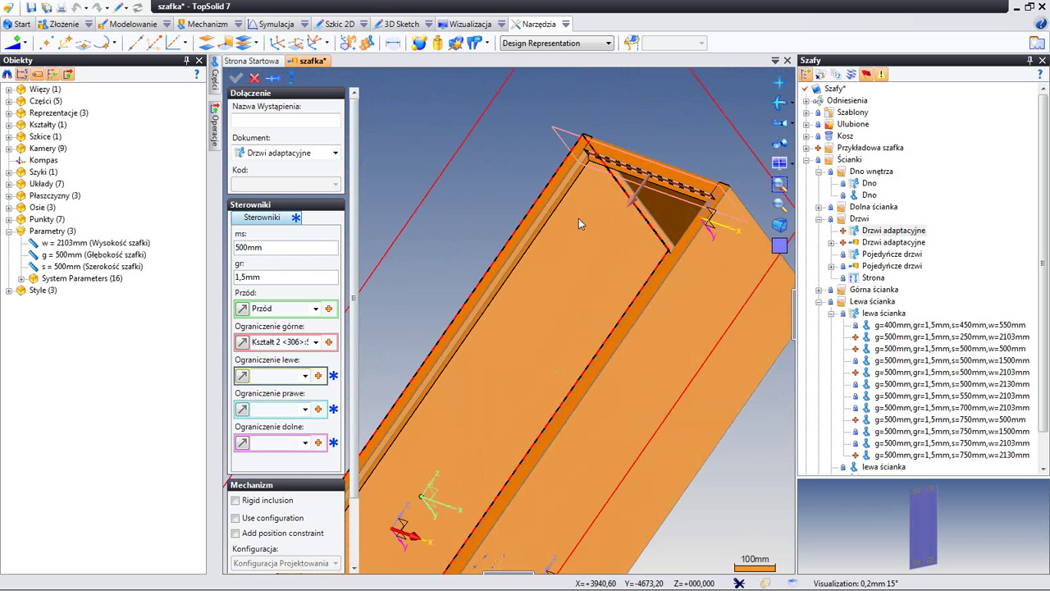
{"action": "scroll", "coordinate": [565, 232], "scroll_direction": "up", "scroll_amount": 2}
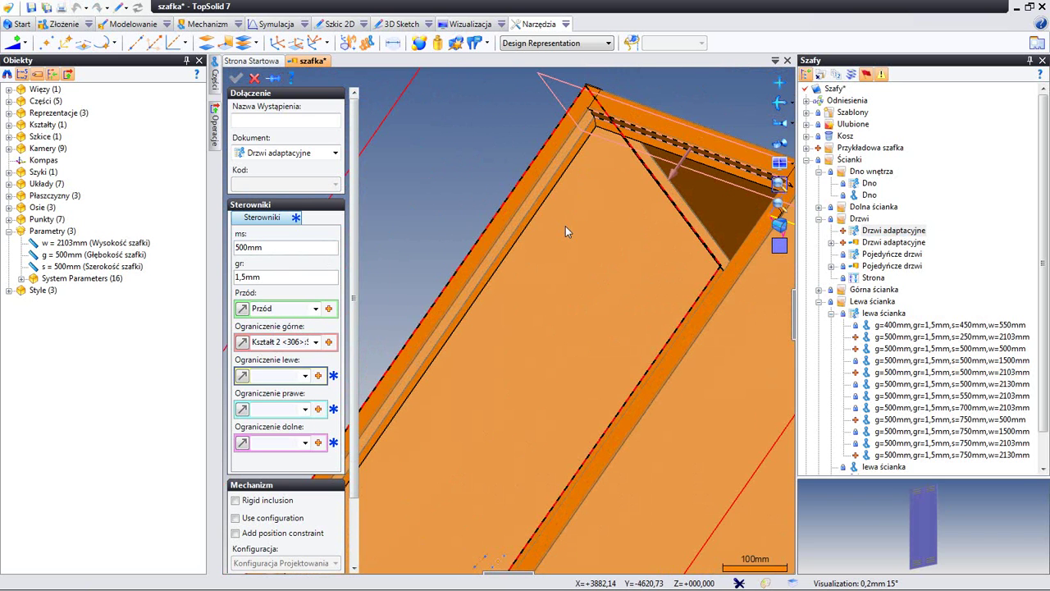
{"action": "left_click", "coordinate": [516, 213]}
Set the right and bottom frame edges as the door's remaining limits, and confirm
{"action": "scroll", "coordinate": [526, 240], "scroll_direction": "down", "scroll_amount": 2}
{"action": "middle_click_drag", "start_coordinate": [525, 239], "coordinate": [625, 268]}
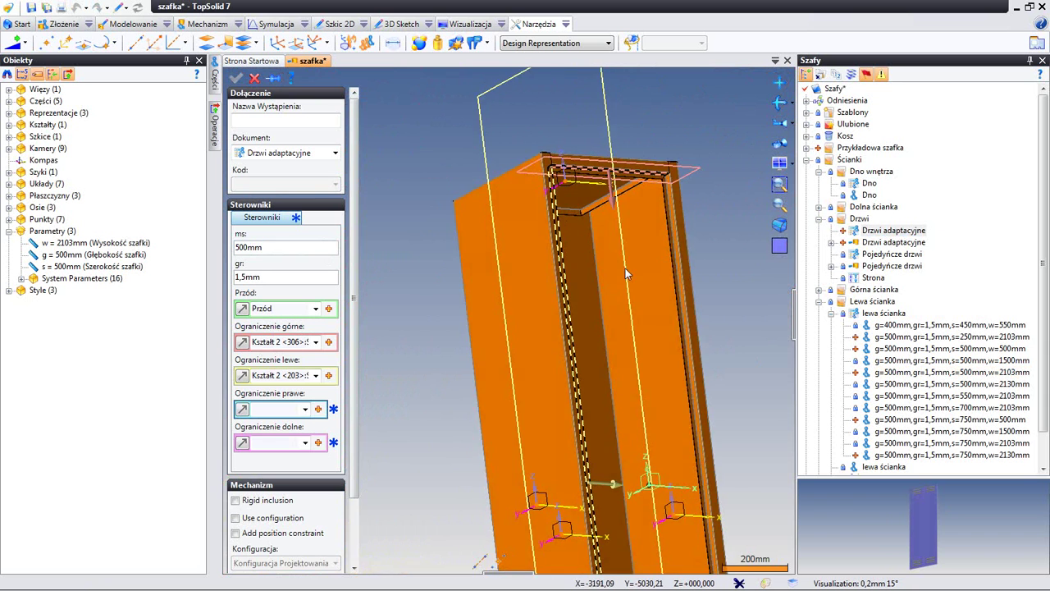
{"action": "scroll", "coordinate": [673, 328], "scroll_direction": "up", "scroll_amount": 2}
{"action": "left_click", "coordinate": [707, 324]}
{"action": "scroll", "coordinate": [707, 324], "scroll_direction": "down", "scroll_amount": 2}
{"action": "middle_click_drag", "start_coordinate": [707, 324], "coordinate": [722, 367]}
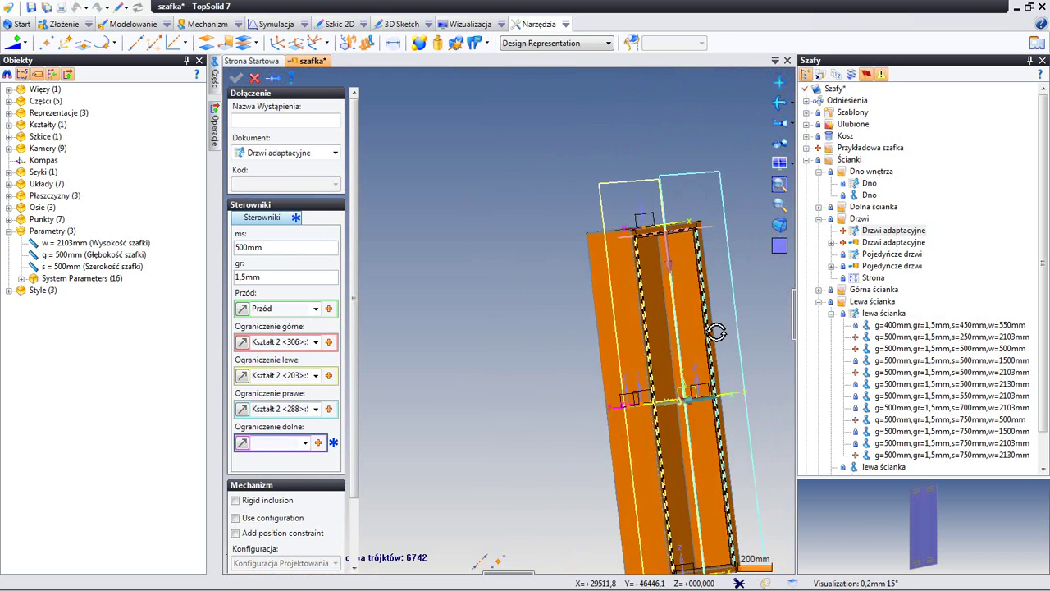
{"action": "scroll", "coordinate": [644, 459], "scroll_direction": "up", "scroll_amount": 2}
{"action": "scroll", "coordinate": [634, 370], "scroll_direction": "up", "scroll_amount": 1}
{"action": "scroll", "coordinate": [634, 370], "scroll_direction": "up", "scroll_amount": 1}
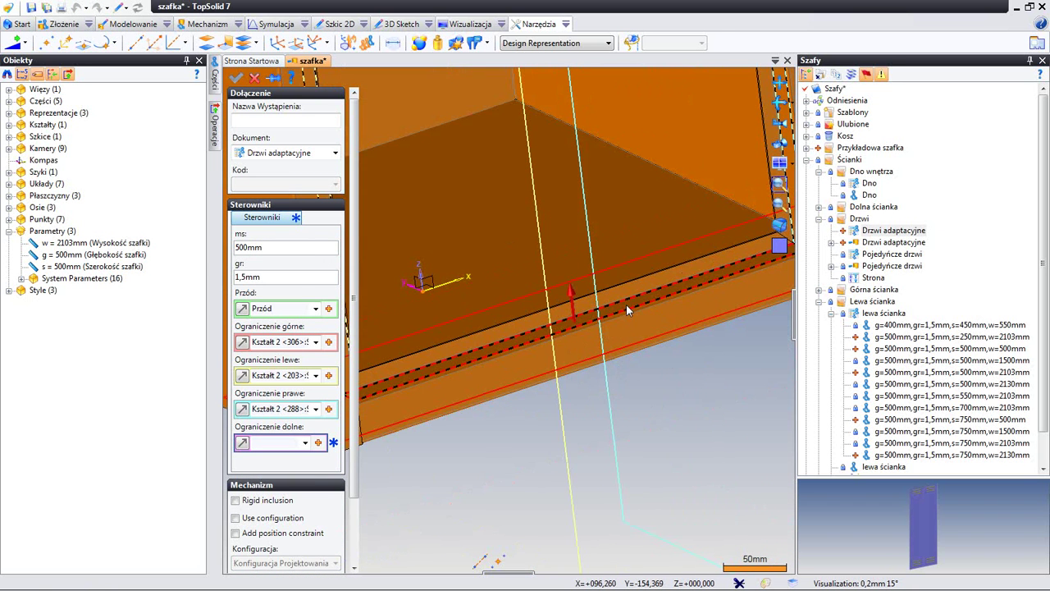
{"action": "left_click", "coordinate": [626, 305]}
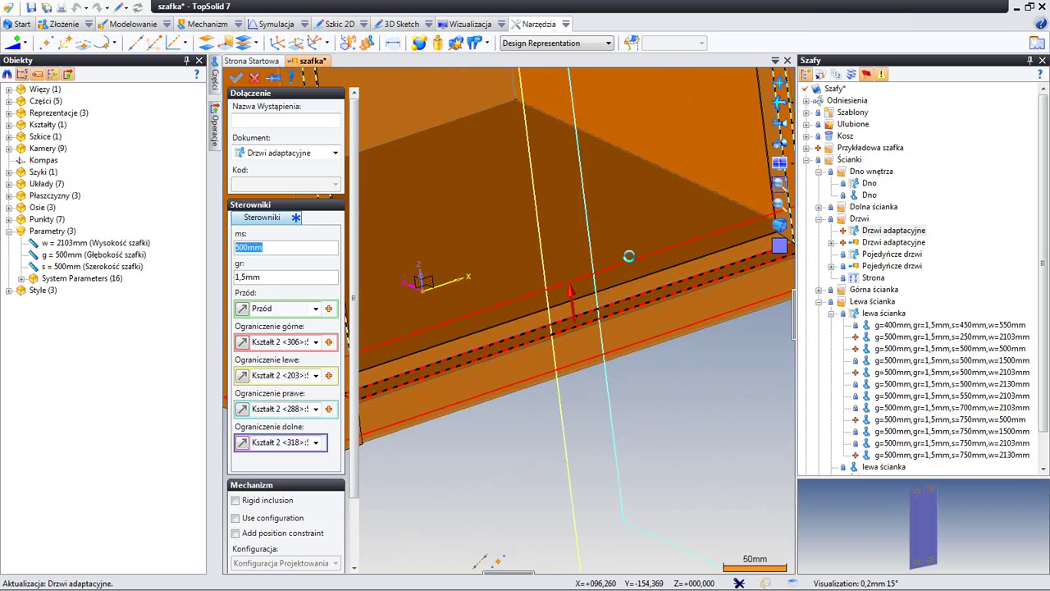
{"action": "mouse_move", "coordinate": [629, 256]}
{"action": "middle_mouse_down"}
{"action": "mouse_move", "coordinate": [635, 282]}
{"action": "mouse_move", "coordinate": [649, 265]}
{"action": "middle_mouse_up"}
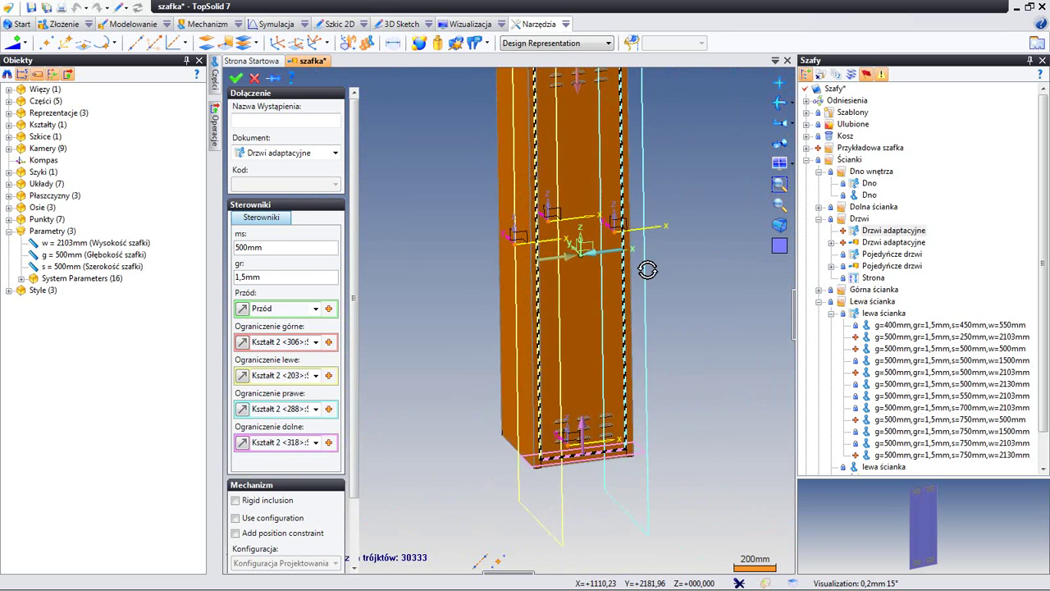
{"action": "left_click", "coordinate": [237, 78]}
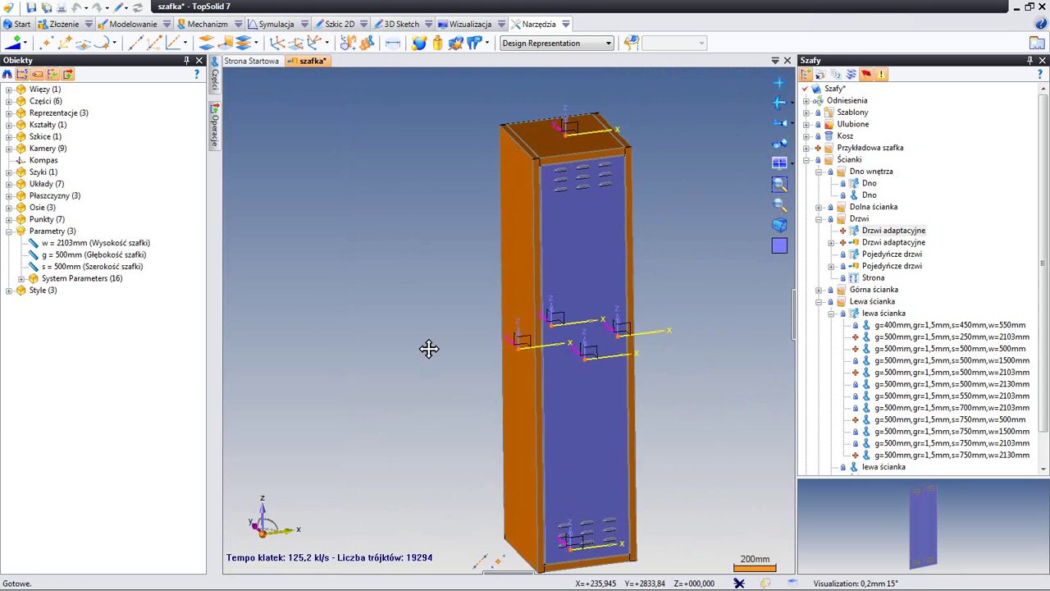
Change the Szerokość szafki parameter s from 500mm to 800mm
{"action": "double_click", "coordinate": [109, 266]}
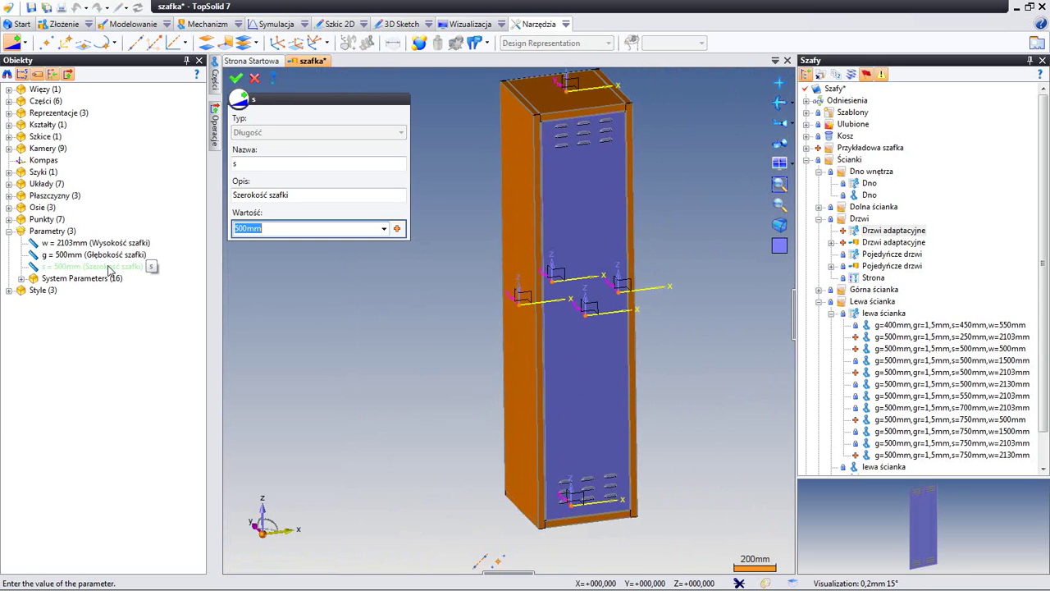
{"action": "type", "text": "800"}
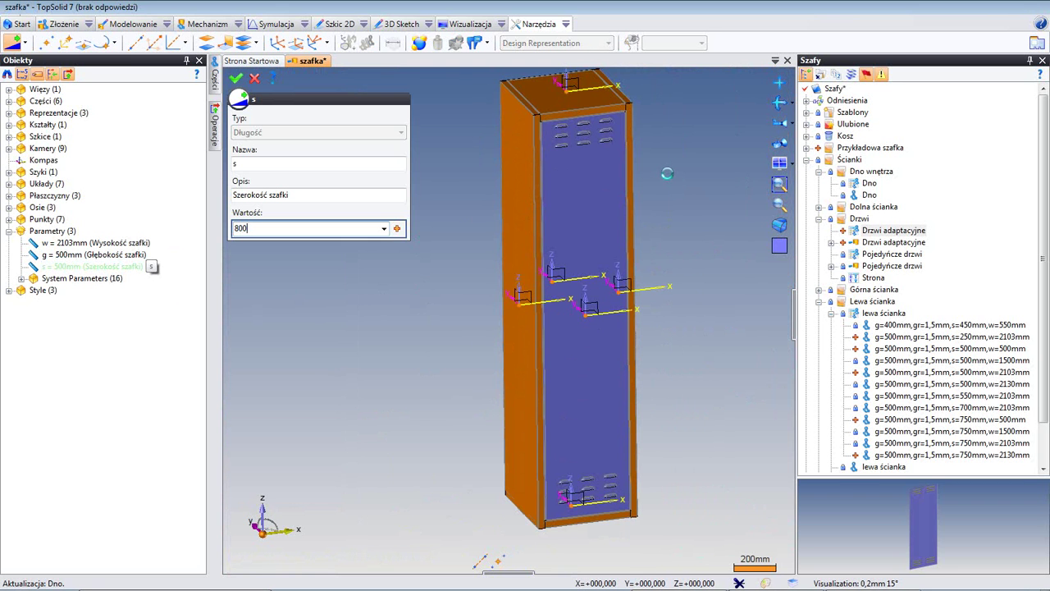
{"action": "scroll", "coordinate": [694, 211], "scroll_direction": "up", "scroll_amount": 2}
{"action": "scroll", "coordinate": [632, 134], "scroll_direction": "up", "scroll_amount": 2}
{"action": "scroll", "coordinate": [602, 168], "scroll_direction": "up", "scroll_amount": 2}
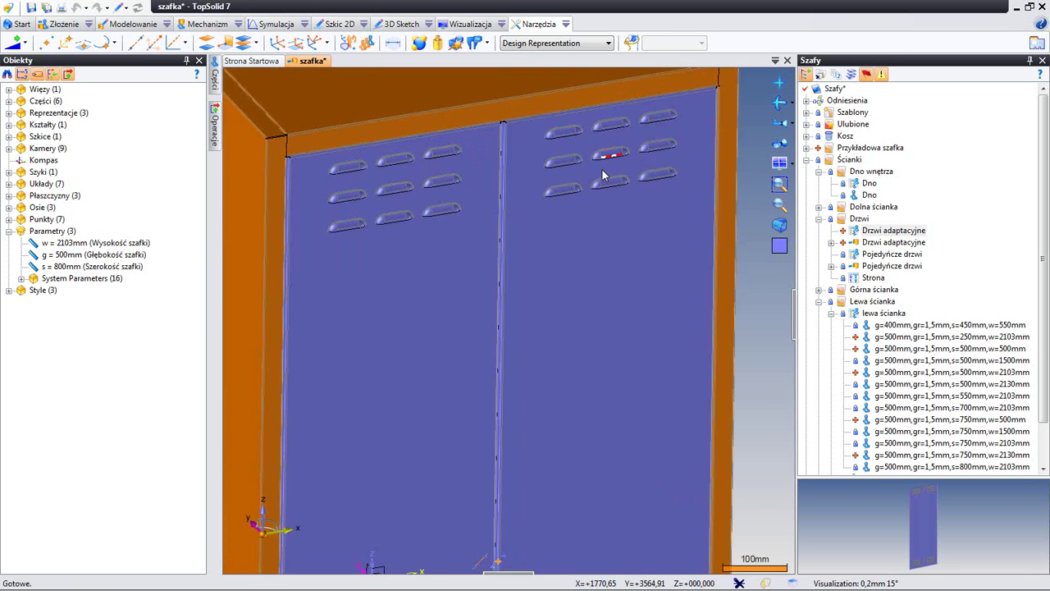
{"action": "scroll", "coordinate": [601, 168], "scroll_direction": "down", "scroll_amount": 2}
{"action": "scroll", "coordinate": [582, 286], "scroll_direction": "down", "scroll_amount": 2}
{"action": "scroll", "coordinate": [583, 257], "scroll_direction": "down", "scroll_amount": 3}
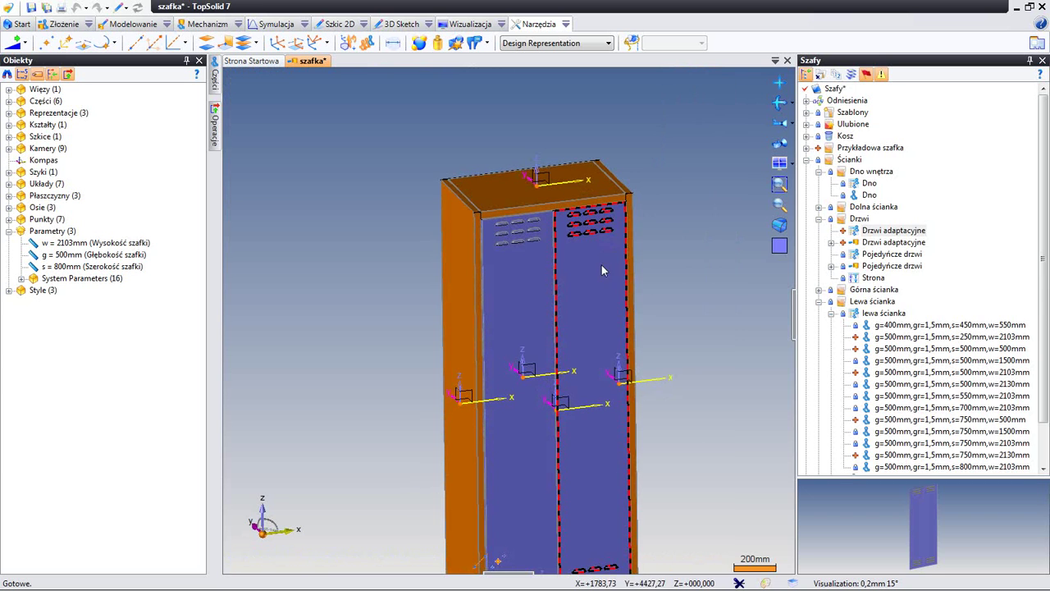
Edit the right door's Dołączenie 4 insertion, changing ms from 500mm to 750mm
{"action": "right_click", "coordinate": [593, 269]}
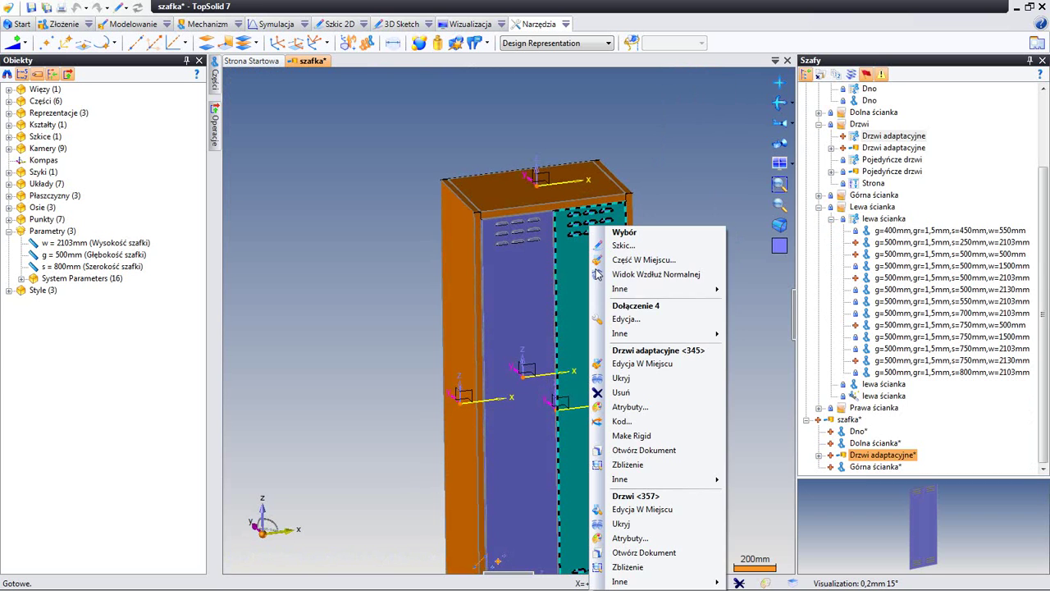
{"action": "left_click", "coordinate": [628, 319]}
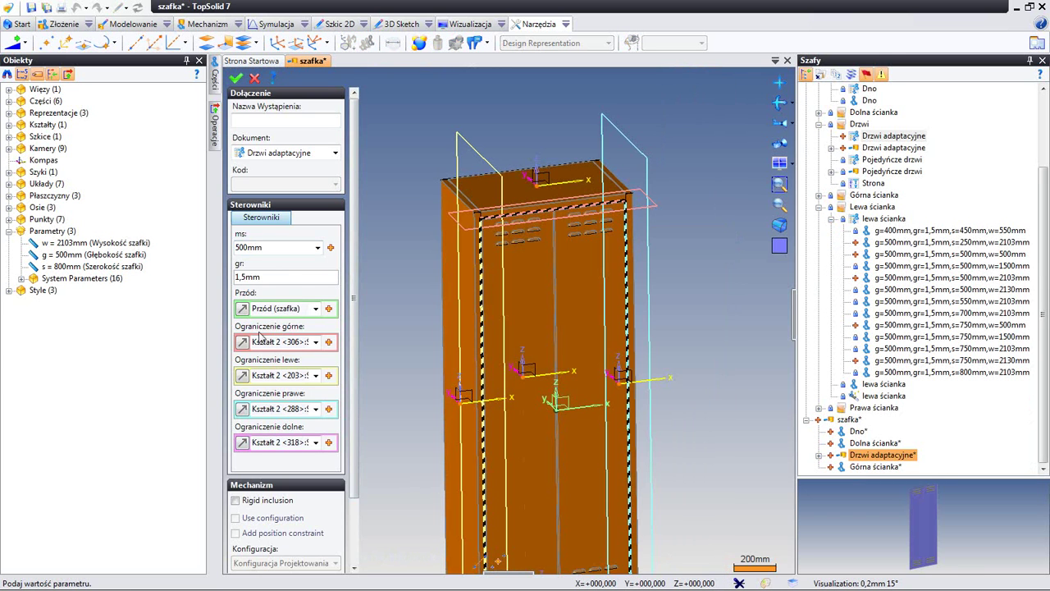
{"action": "double_click", "coordinate": [247, 248]}
{"action": "type", "text": "750"}
{"action": "key", "text": "Tab"}
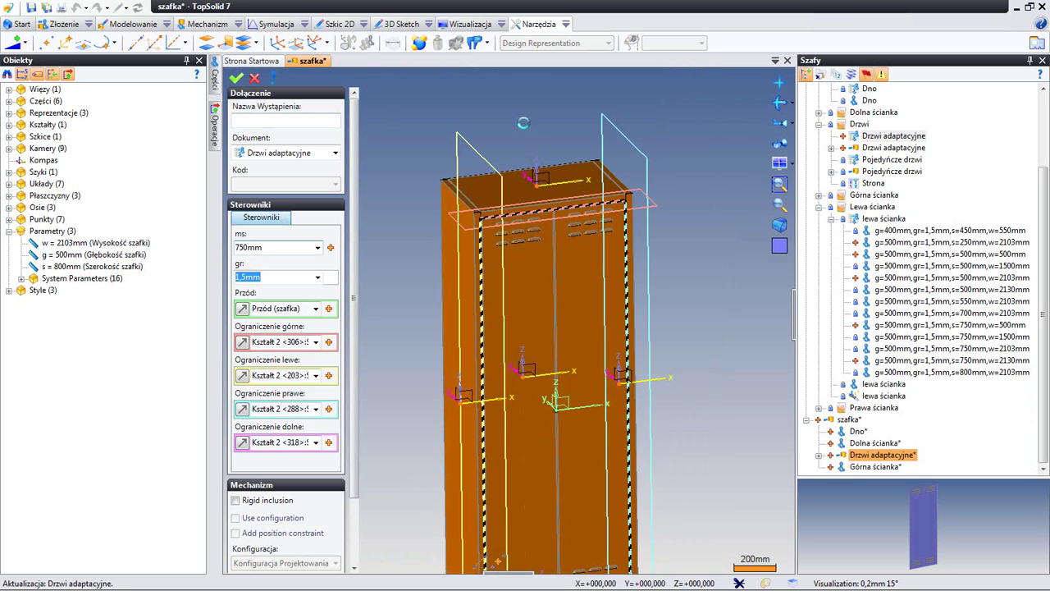
{"action": "key", "text": "Return"}
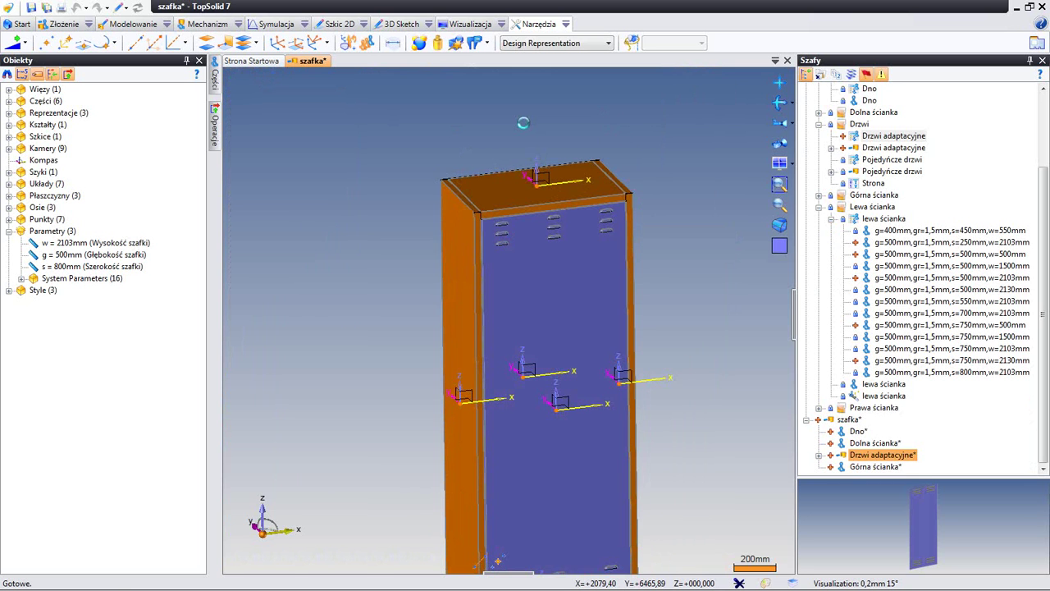
{"action": "middle_click_drag", "start_coordinate": [526, 97], "coordinate": [527, 133]}
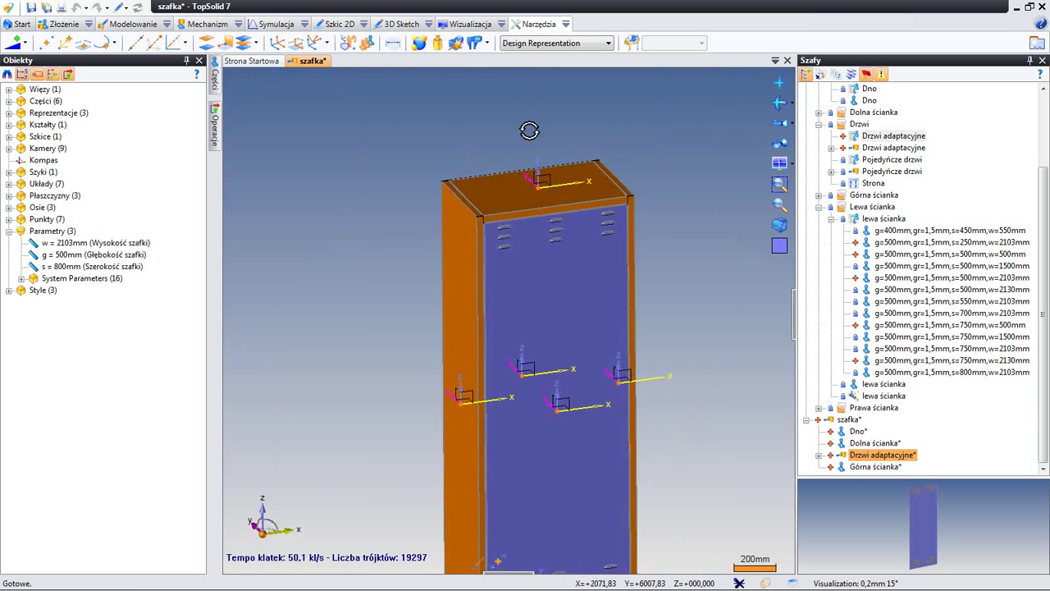
{"action": "scroll", "coordinate": [528, 133], "scroll_direction": "down", "scroll_amount": 3}
{"action": "middle_click_drag", "start_coordinate": [607, 197], "coordinate": [413, 256]}
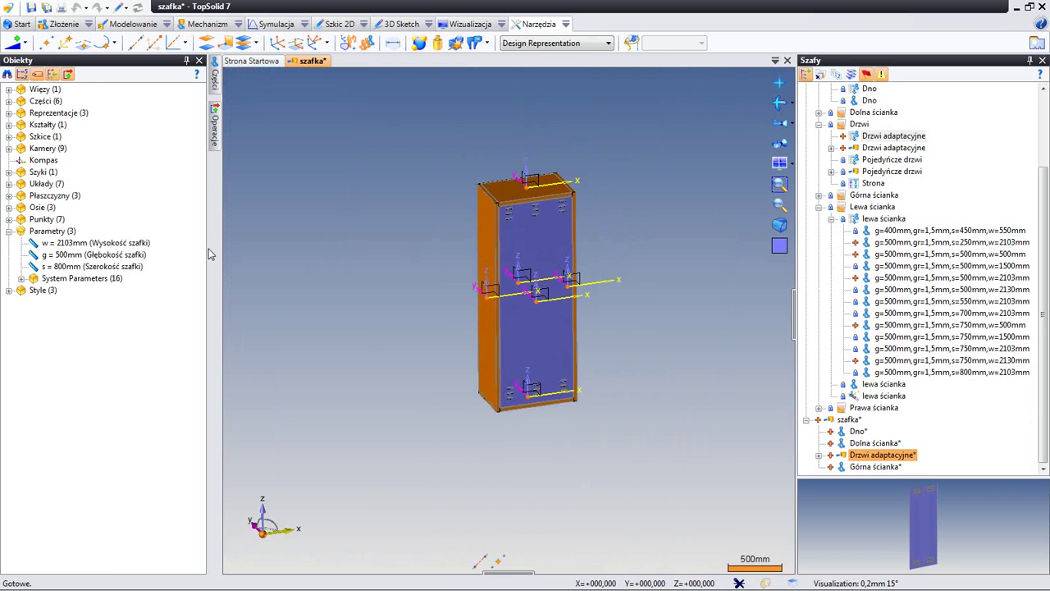